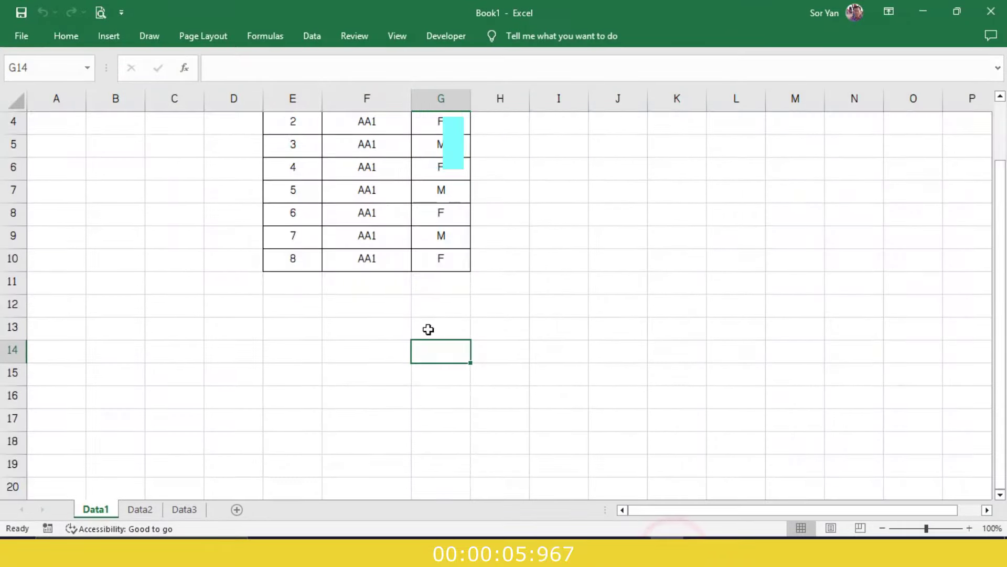
# Scroll Data1 up to rows 1–17 so the No/Name/Sex table and CLEAR button show.
pyautogui.scroll(1, 428, 329)
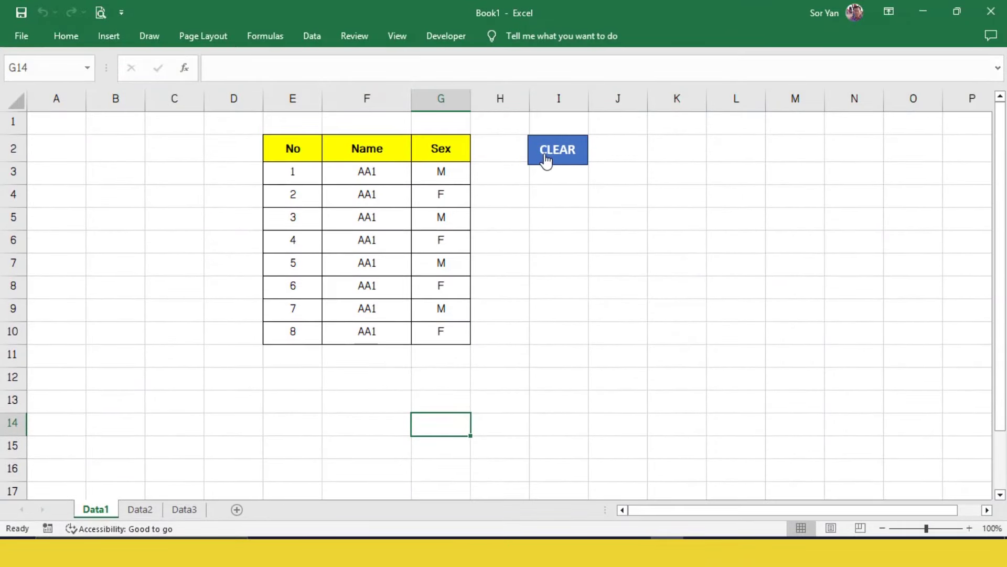
# Inspect the filled No/Name/Sex tables on the Data2 and Data3 sheets.
pyautogui.click(144, 510)
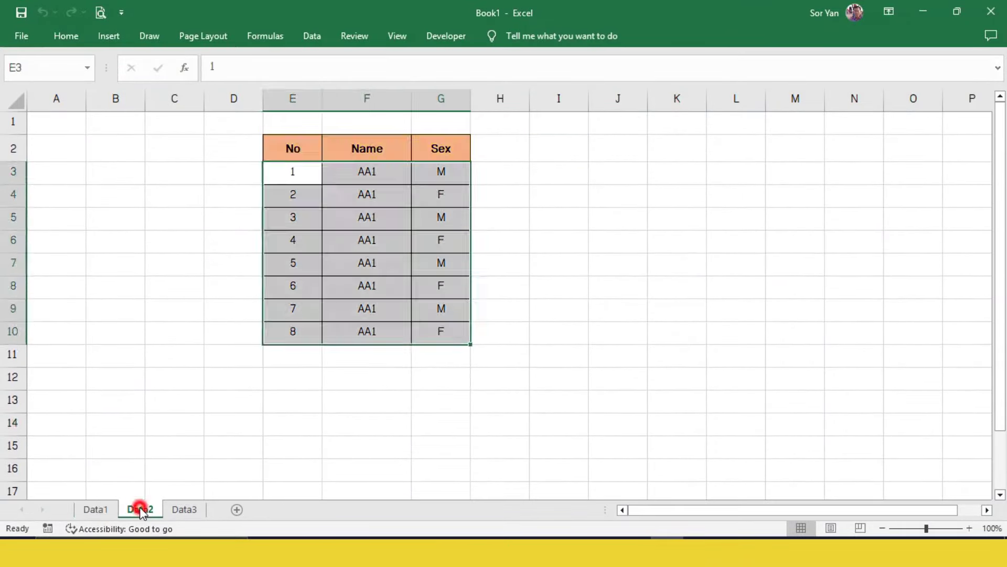
pyautogui.click(323, 239)
pyautogui.moveTo(284, 172); pyautogui.dragTo(440, 336)
pyautogui.click(184, 509)
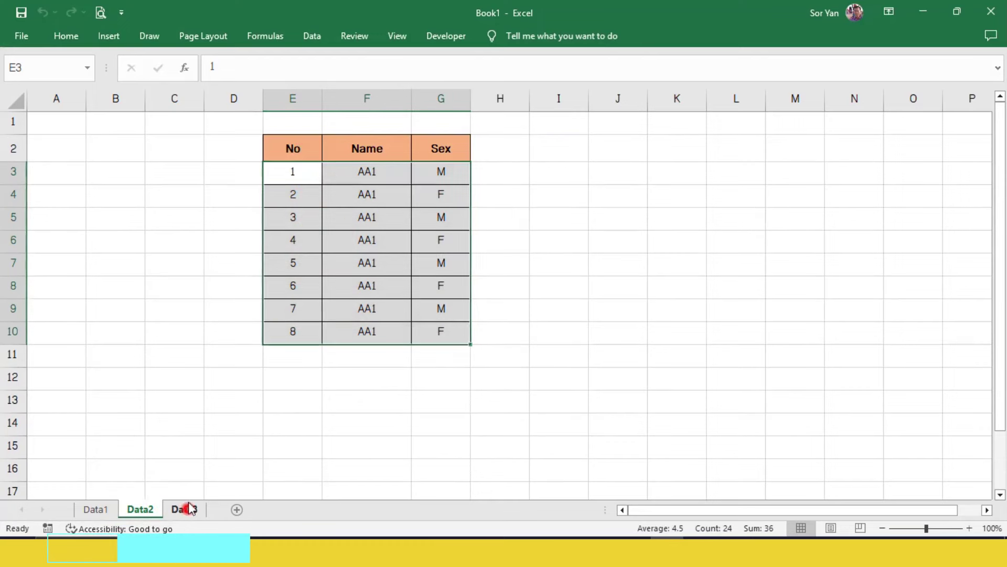
pyautogui.moveTo(294, 178)
pyautogui.mouseDown()
pyautogui.moveTo(445, 277)
pyautogui.moveTo(465, 331)
pyautogui.mouseUp()
pyautogui.click(373, 406)
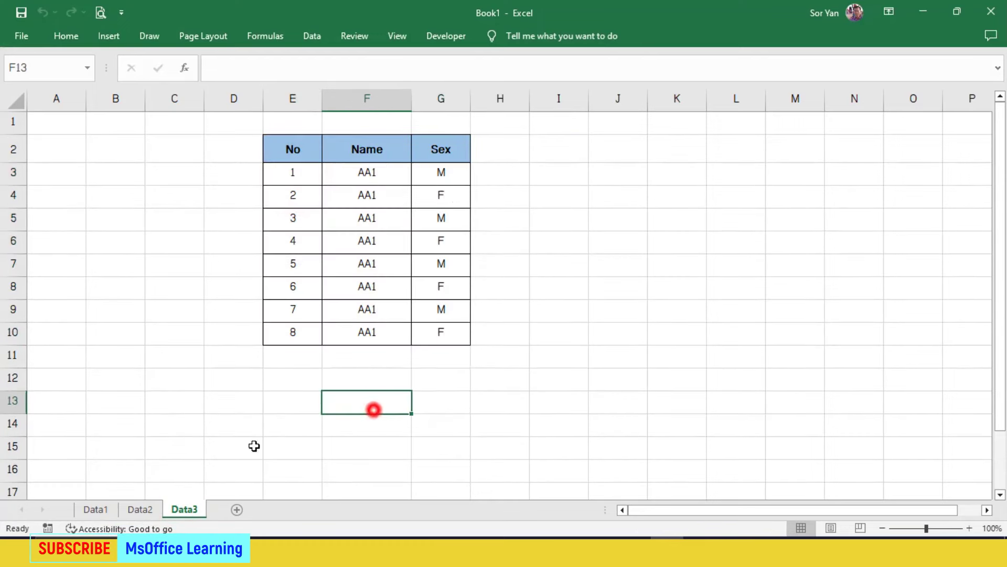
# Return to Data1 and look over its table cells E3 to G10.
pyautogui.click(96, 508)
pyautogui.click(329, 247)
pyautogui.click(301, 178)
pyautogui.moveTo(429, 290); pyautogui.dragTo(441, 330)
pyautogui.click(558, 397)
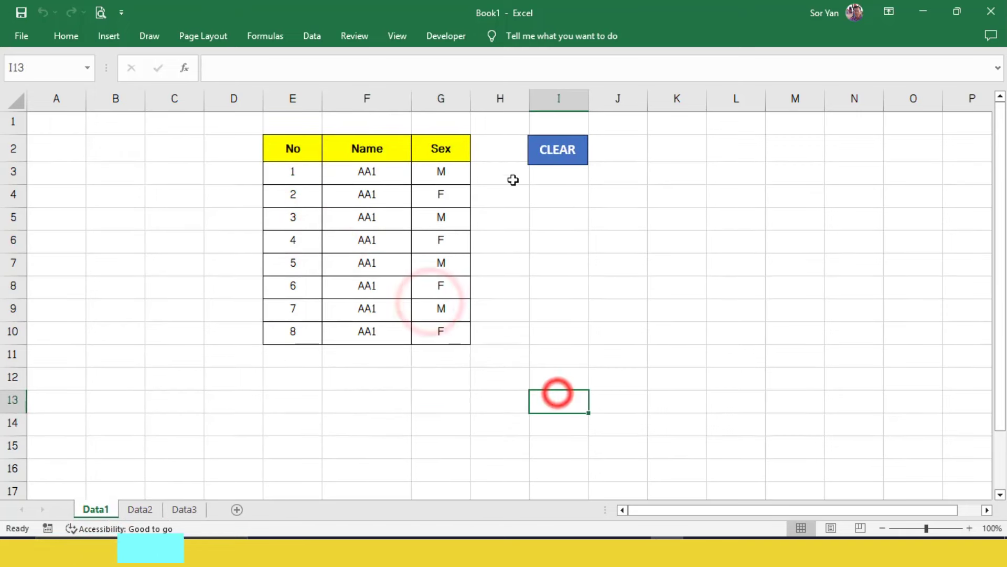
# Run CLEAR and answer No, then run it again and answer Yes.
pyautogui.click(544, 149)
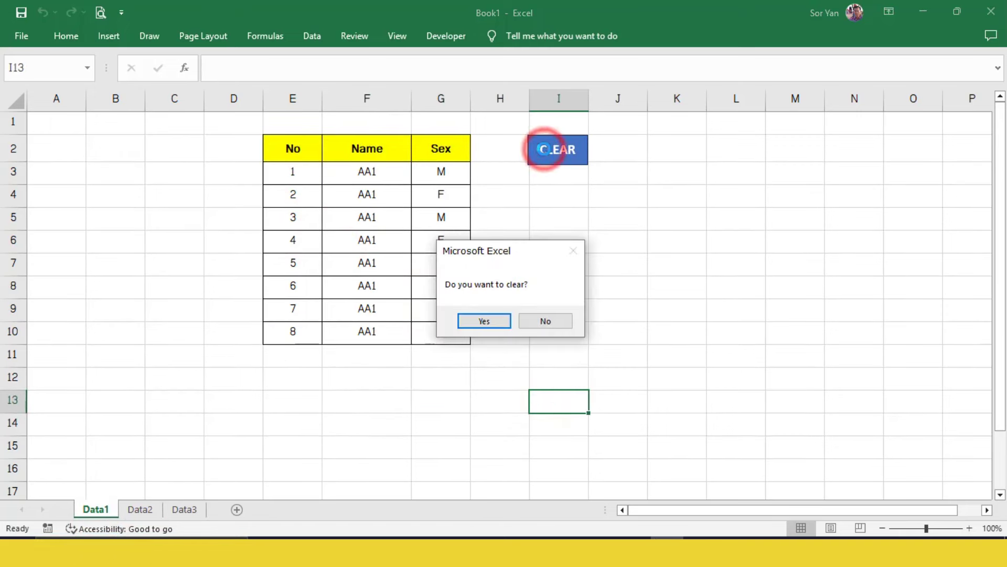
pyautogui.click(542, 321)
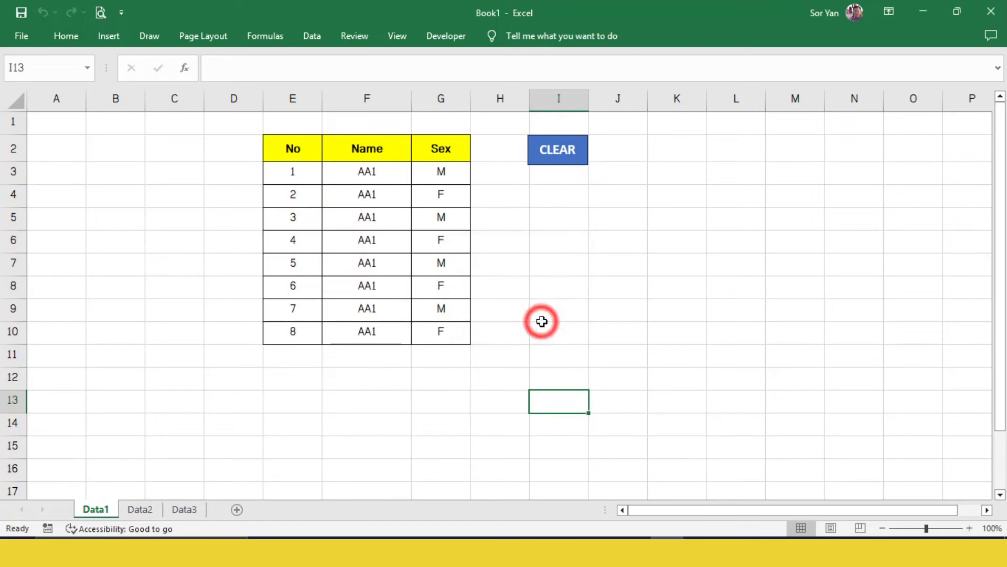
pyautogui.click(544, 149)
pyautogui.click(483, 320)
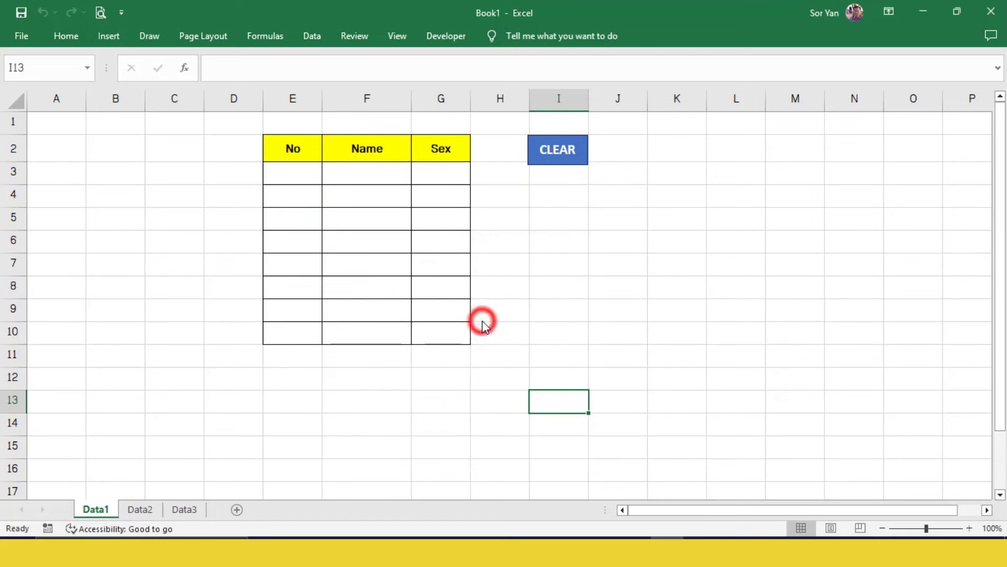
pyautogui.click(348, 196)
# Confirm Data2 and Data3 are empty, then fill the Data3 table with 2s from E3.
pyautogui.click(140, 508)
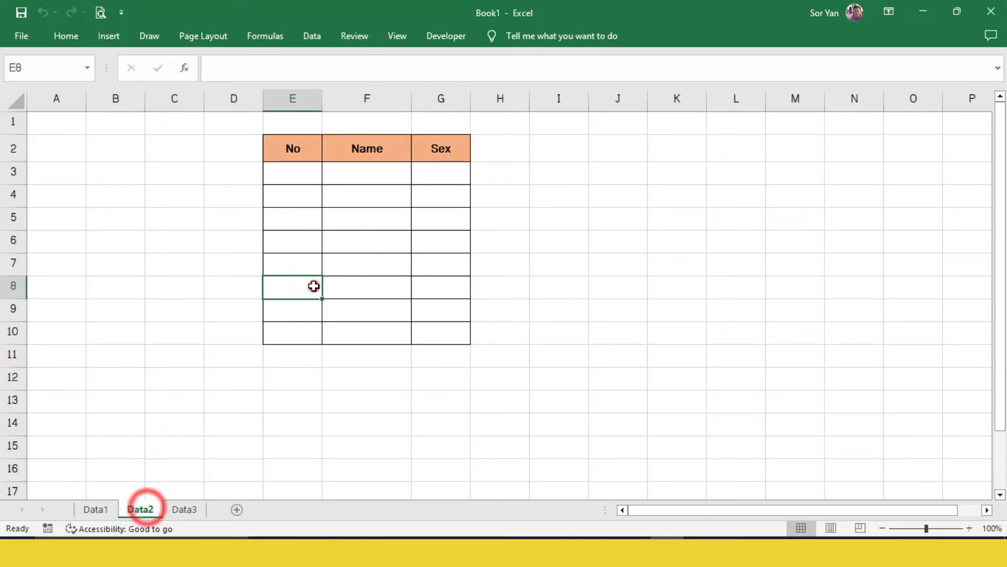
pyautogui.click(185, 509)
pyautogui.click(342, 310)
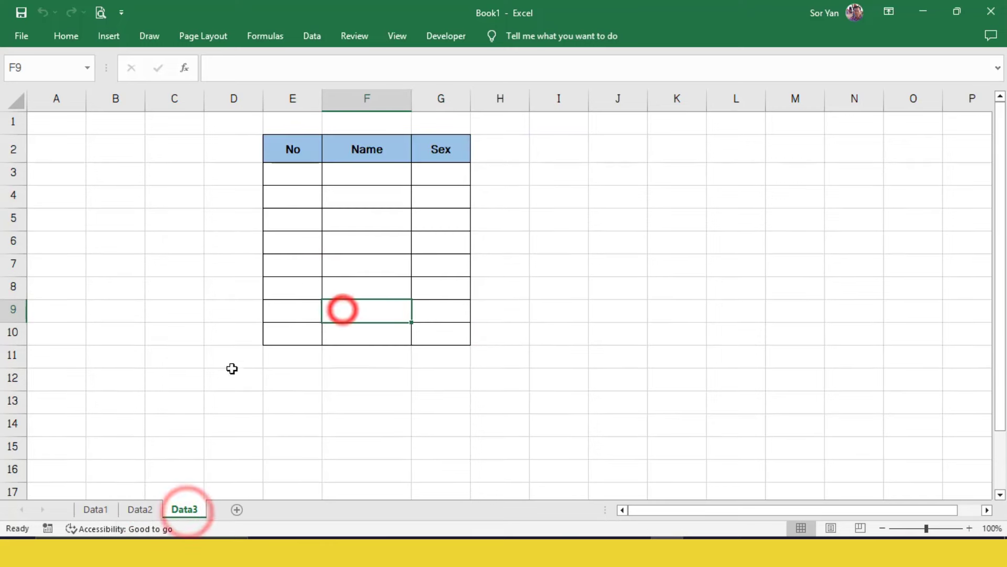
pyautogui.click(290, 178)
pyautogui.write('2')
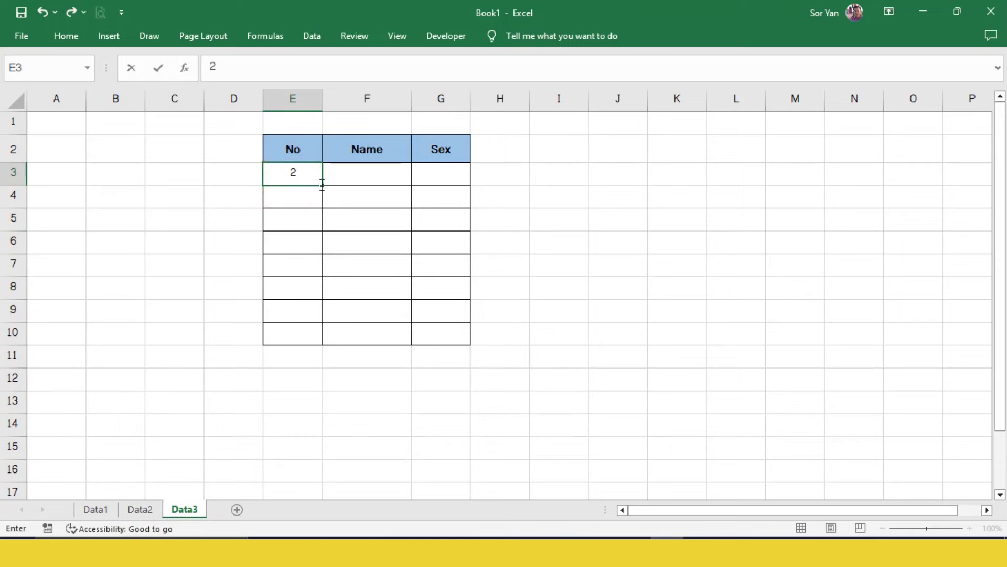
pyautogui.click(323, 185)
pyautogui.click(308, 164)
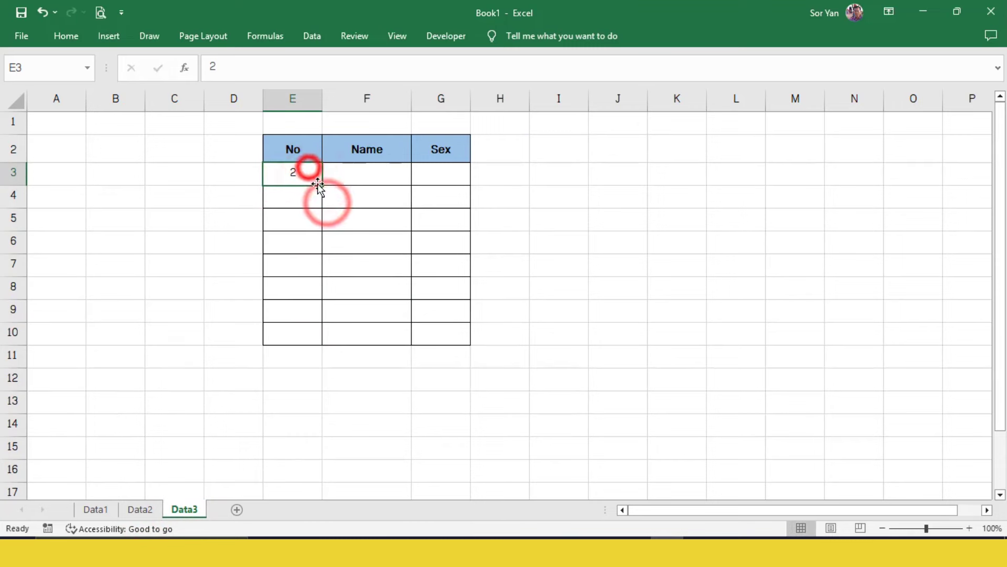
pyautogui.moveTo(322, 185)
pyautogui.mouseDown()
pyautogui.moveTo(469, 201)
pyautogui.moveTo(427, 342)
pyautogui.mouseUp()
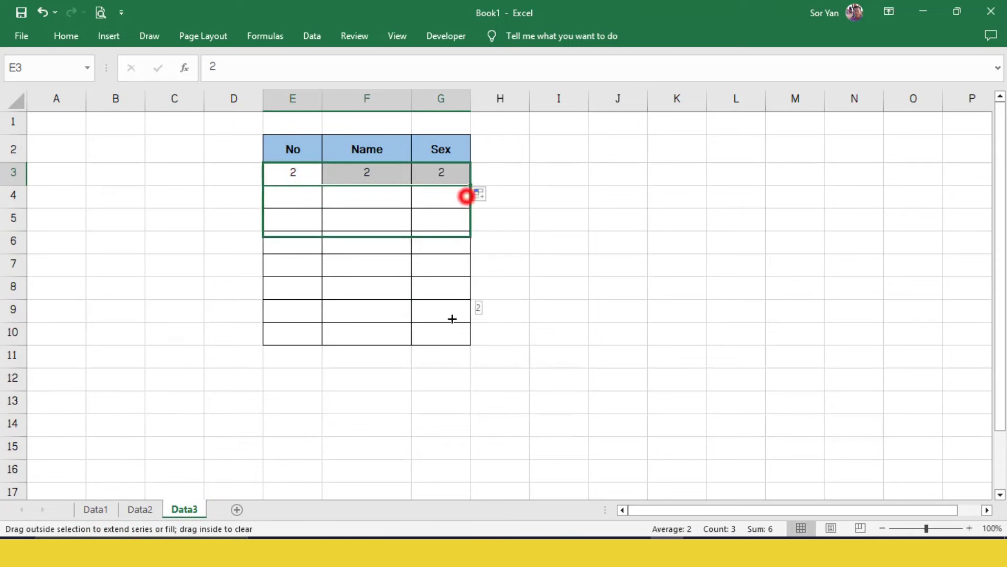
# Fill the Data2 table with 3s and the Data1 table E3:G10 with 5s.
pyautogui.click(141, 509)
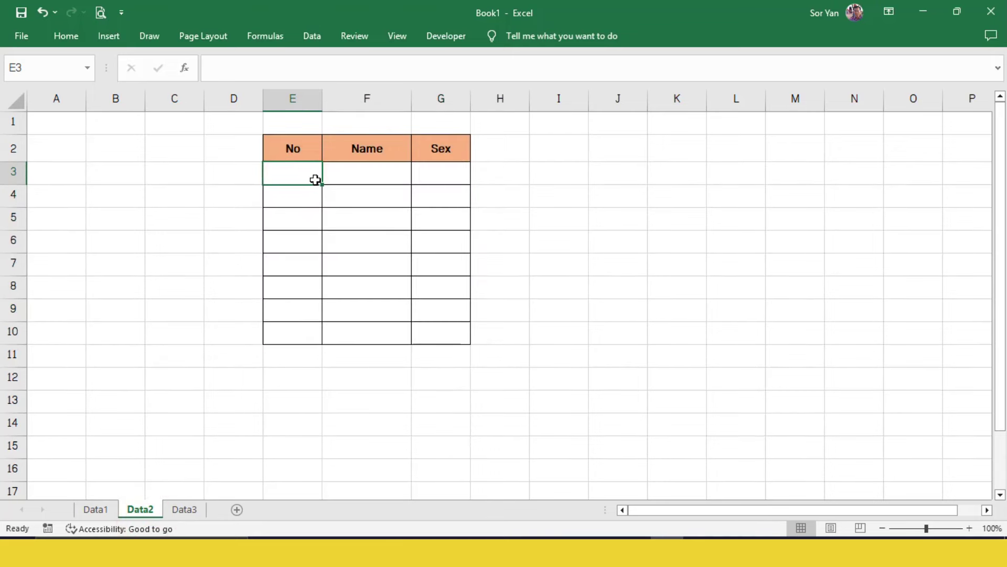
pyautogui.write('3')
pyautogui.moveTo(322, 185)
pyautogui.mouseDown()
pyautogui.moveTo(475, 195)
pyautogui.moveTo(447, 341)
pyautogui.mouseUp()
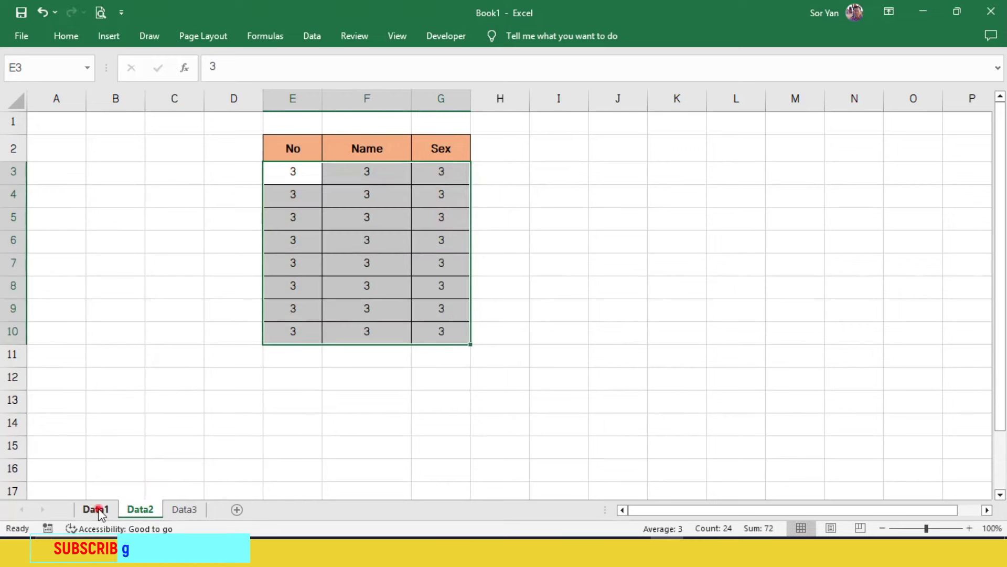
pyautogui.click(95, 509)
pyautogui.click(282, 181)
pyautogui.write('5')
pyautogui.moveTo(323, 185)
pyautogui.mouseDown()
pyautogui.moveTo(455, 195)
pyautogui.moveTo(457, 335)
pyautogui.mouseUp()
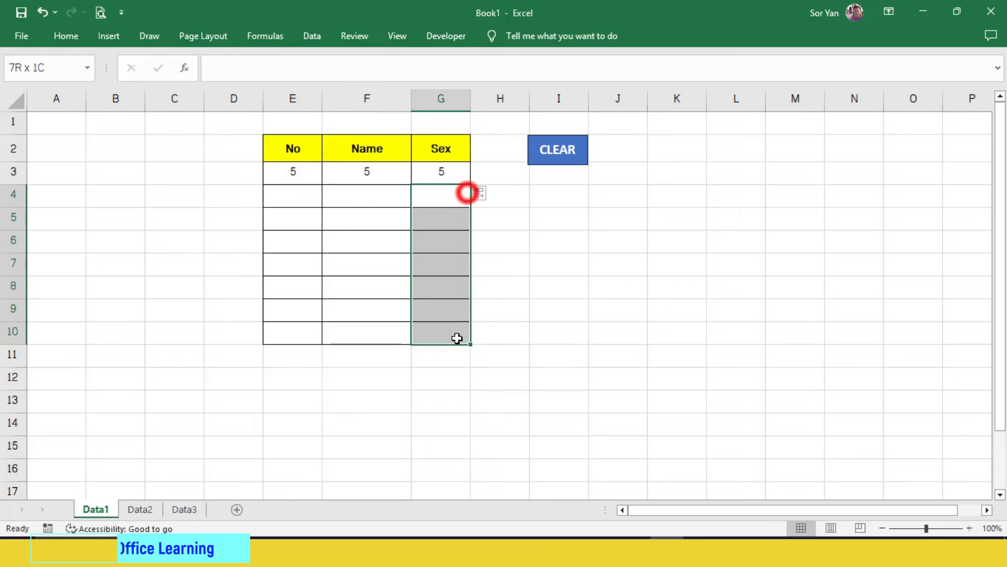
pyautogui.moveTo(299, 175)
pyautogui.mouseDown()
pyautogui.moveTo(441, 173)
pyautogui.moveTo(476, 301)
pyautogui.moveTo(472, 338)
pyautogui.mouseUp()
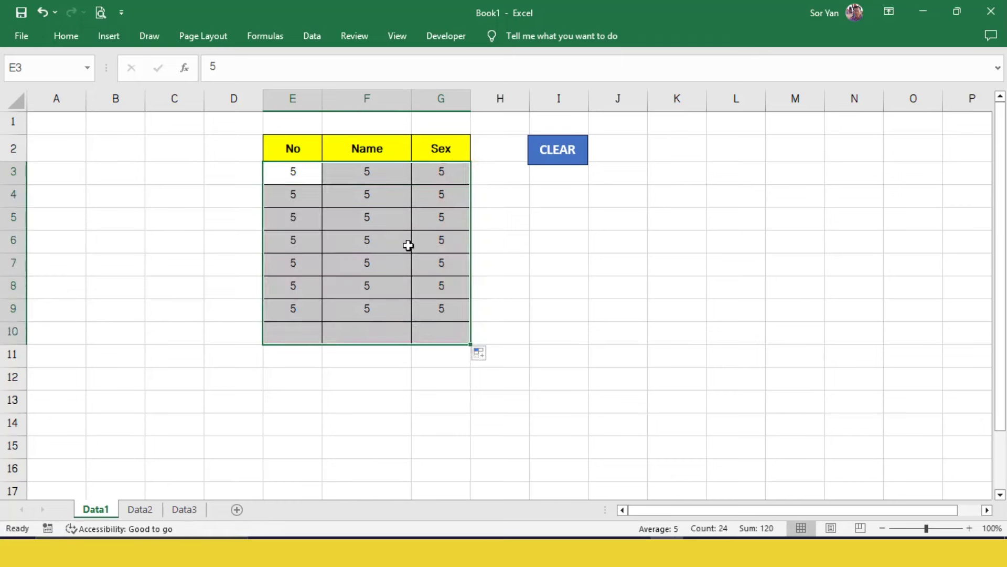
pyautogui.click(414, 236)
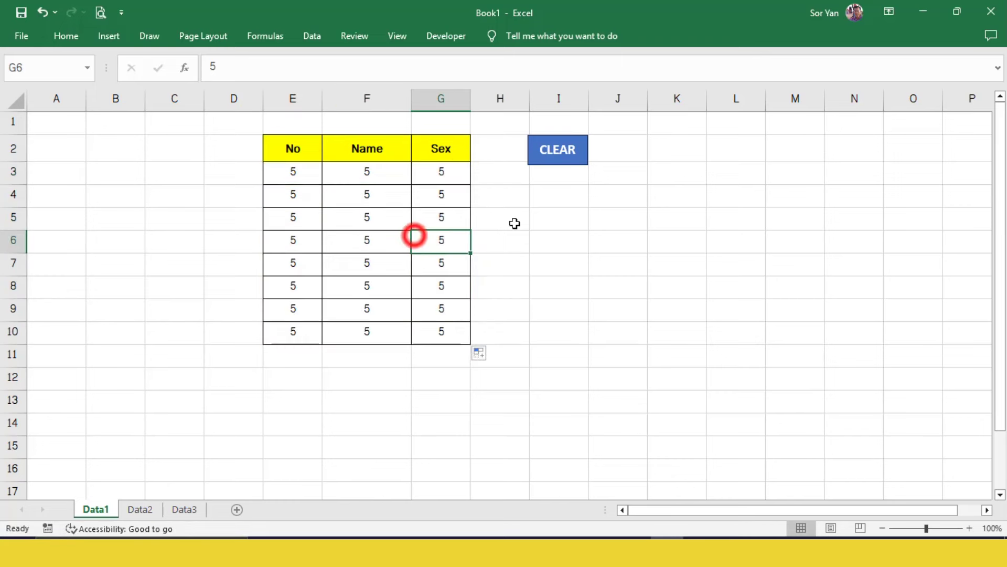
# Run CLEAR, answer No, and check that Data2 and Data3 keep their data.
pyautogui.click(561, 160)
pyautogui.click(547, 325)
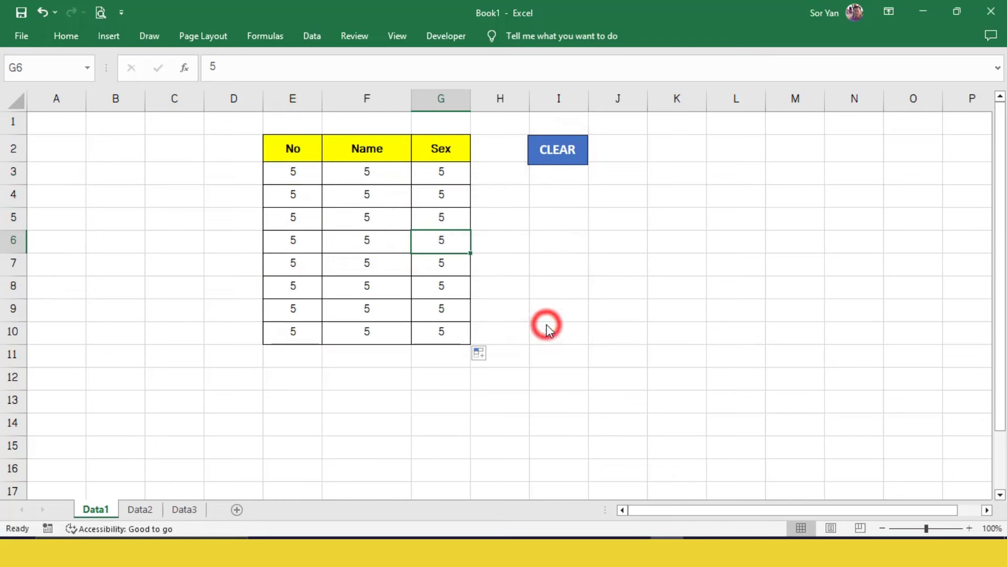
pyautogui.click(140, 509)
pyautogui.click(184, 509)
pyautogui.click(95, 509)
# Run CLEAR again, answer Yes, and check that Data3, Data2 and Data1 are emptied.
pyautogui.click(558, 157)
pyautogui.click(484, 320)
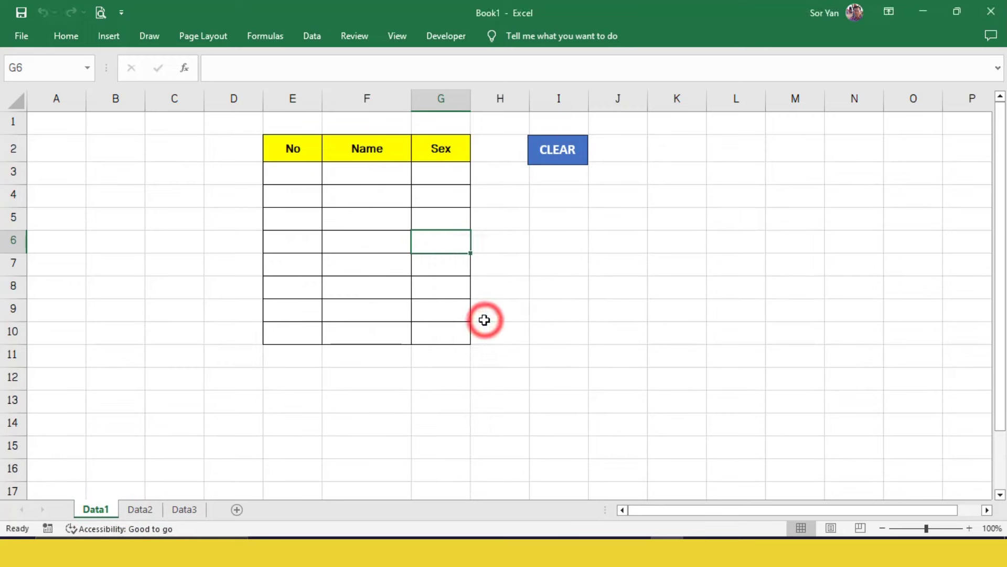
pyautogui.click(184, 509)
pyautogui.click(140, 509)
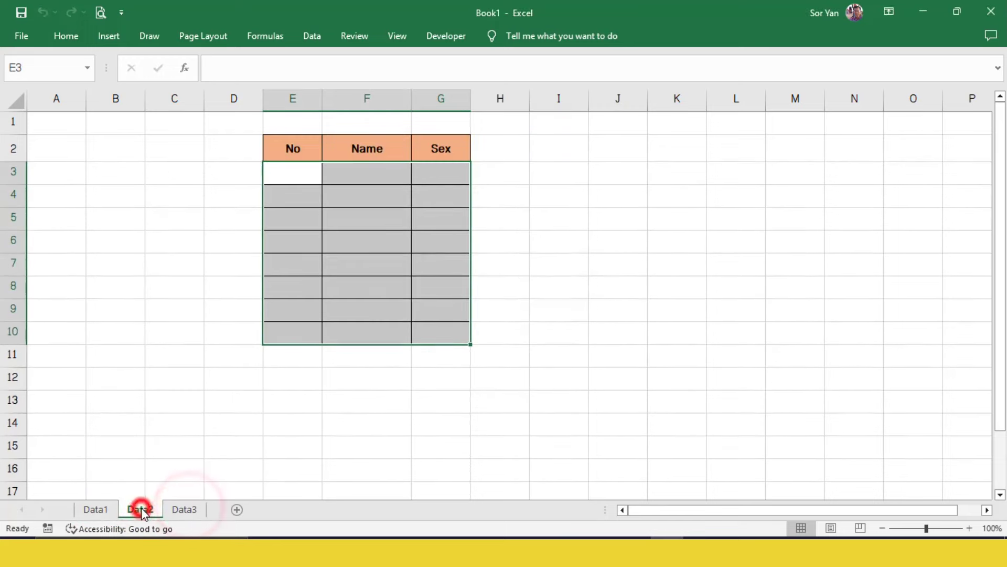
pyautogui.click(97, 509)
pyautogui.click(328, 423)
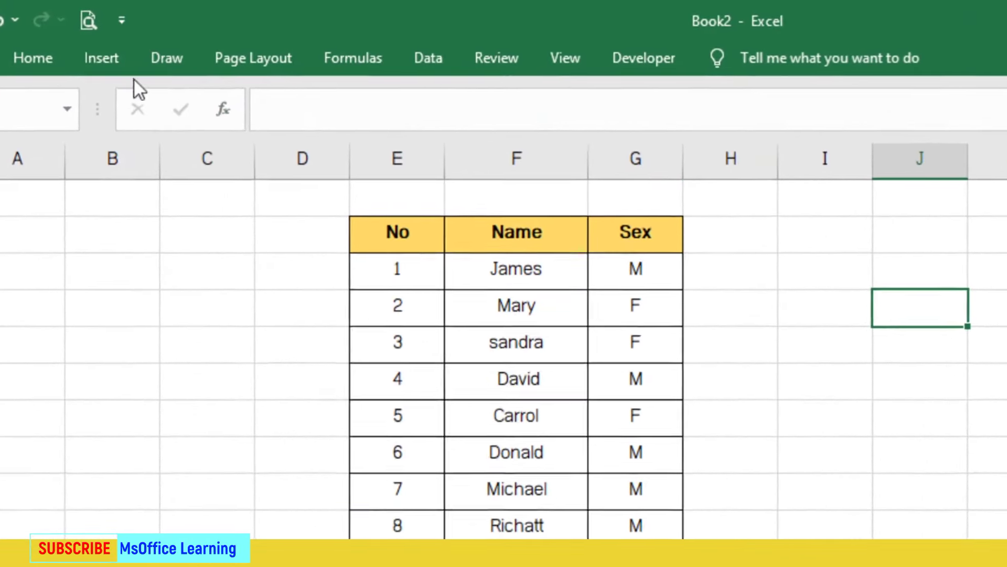
# Draw a rectangle right of the table near J4 and label it CLEAR.
pyautogui.click(105, 61)
pyautogui.click(268, 94)
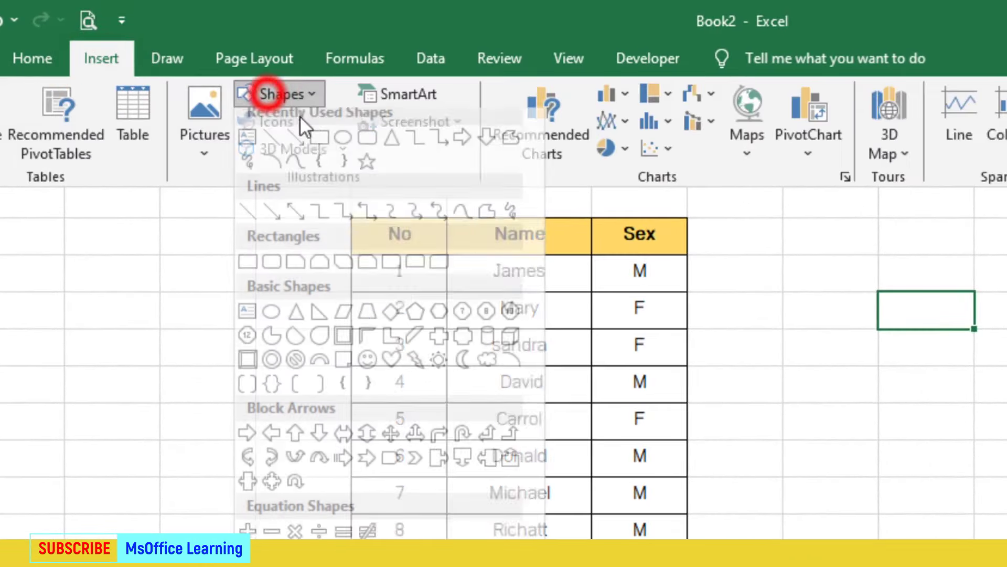
pyautogui.click(323, 145)
pyautogui.moveTo(697, 208)
pyautogui.mouseDown()
pyautogui.moveTo(797, 274)
pyautogui.moveTo(814, 261)
pyautogui.mouseUp()
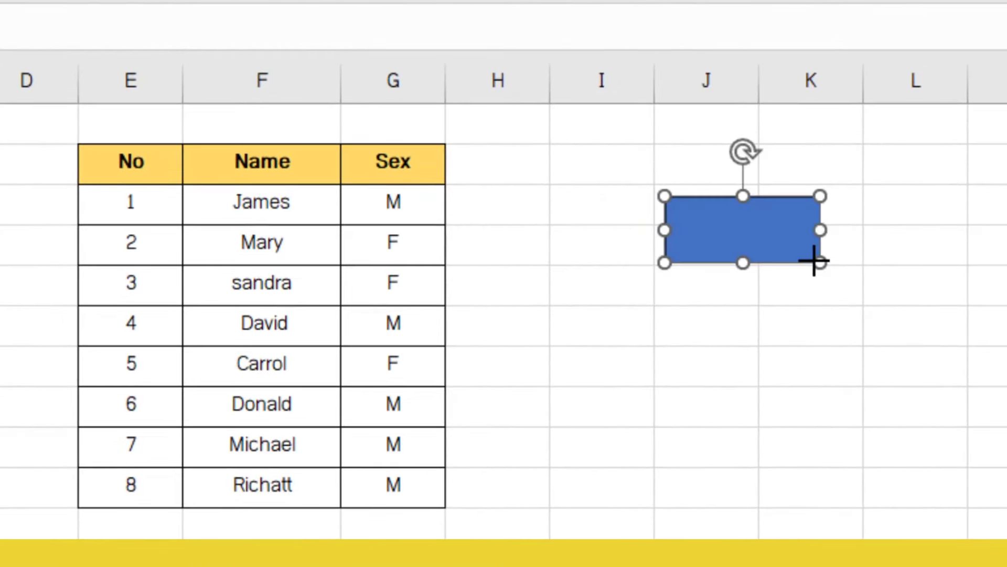
pyautogui.write('CLEAR')
# Make the CLEAR text bold, 14 point, and centred horizontally and vertically.
pyautogui.hotkey('ctrl', 'a')
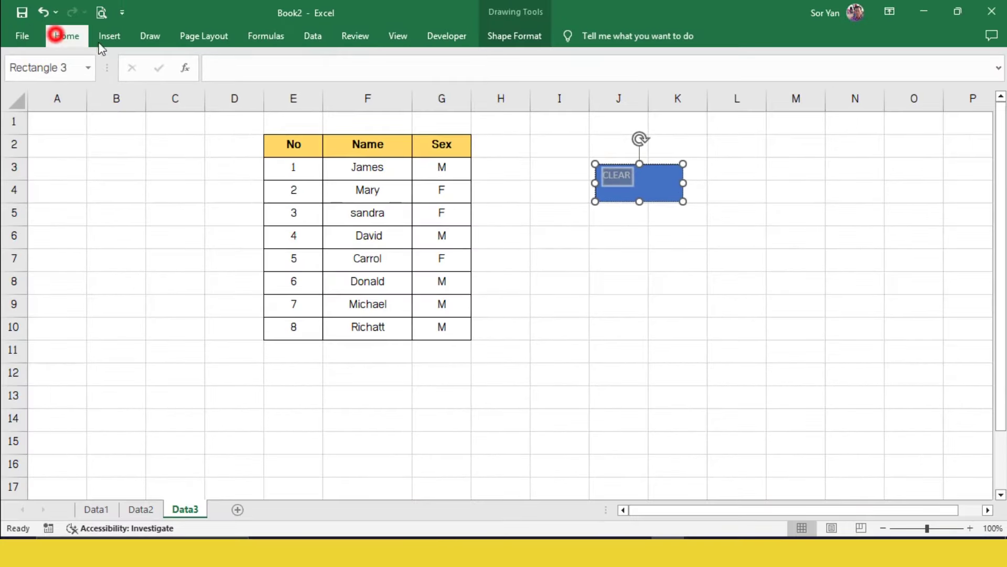
pyautogui.click(58, 35)
pyautogui.click(85, 86)
pyautogui.click(212, 63)
pyautogui.click(212, 64)
pyautogui.click(265, 64)
pyautogui.click(274, 87)
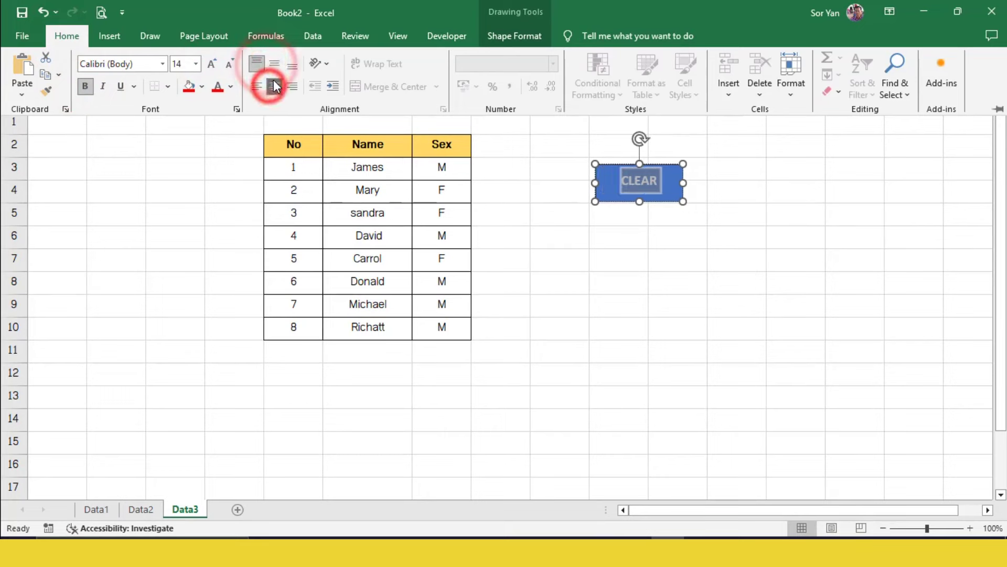
pyautogui.click(277, 63)
# Fill the CLEAR shape with red and deselect it.
pyautogui.click(530, 35)
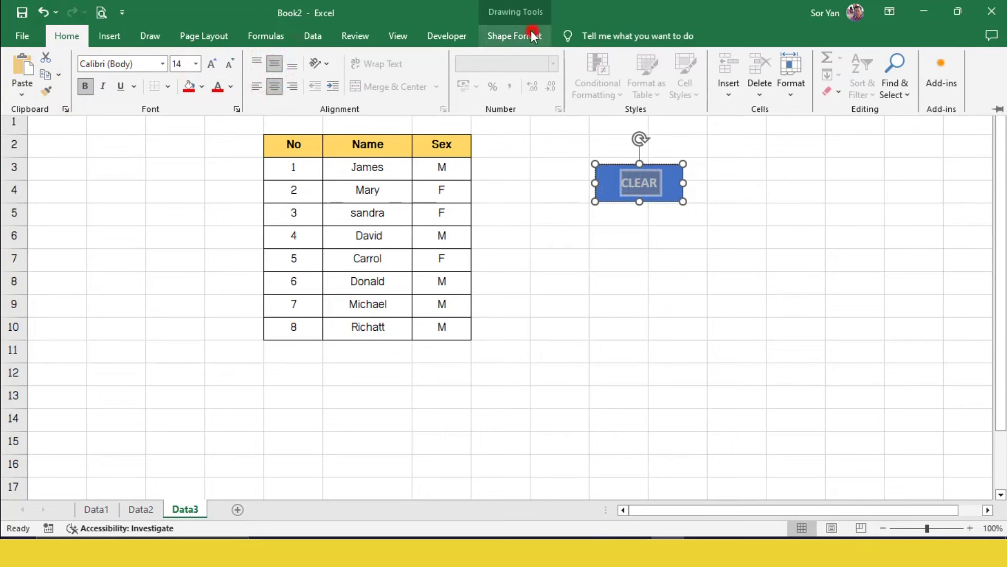
pyautogui.click(346, 68)
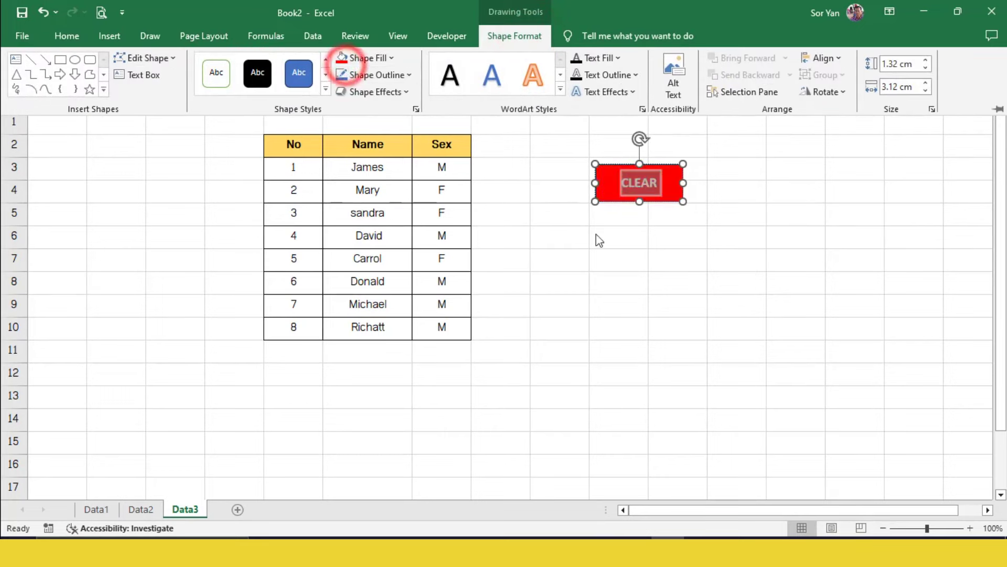
pyautogui.click(598, 236)
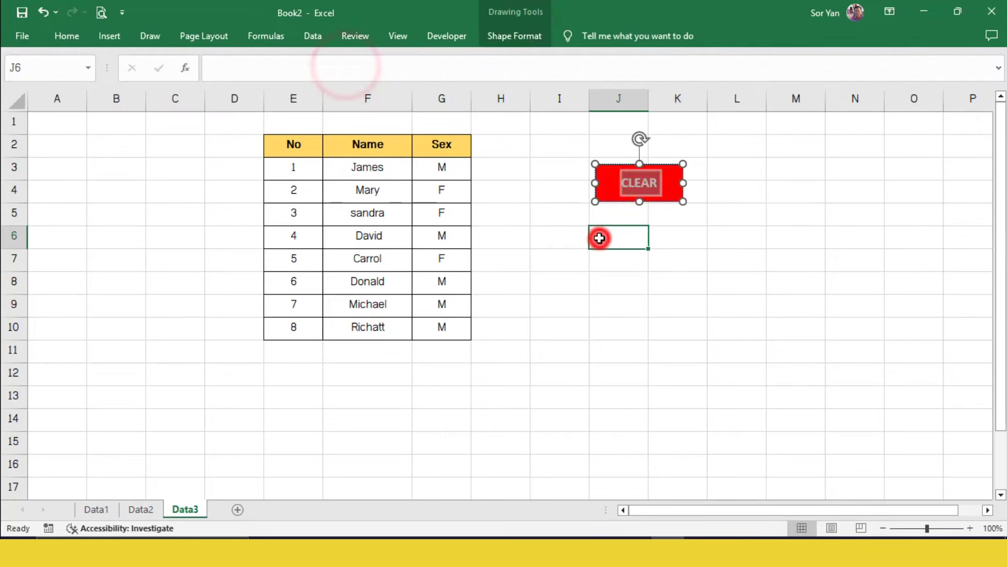
pyautogui.rightClick(620, 198)
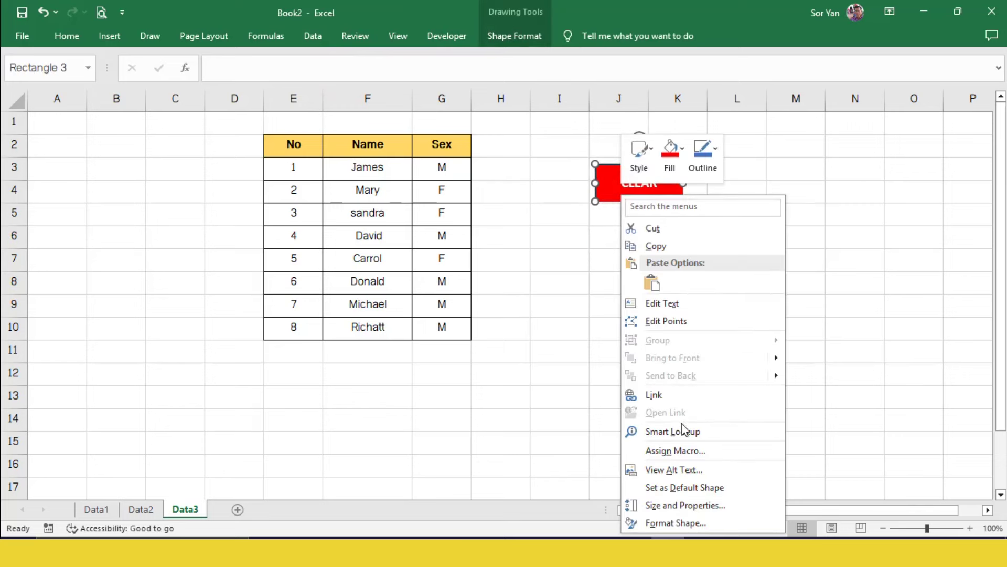
# Assign a new This Workbook macro, Rectangle3_Click, to the CLEAR shape and open its code.
pyautogui.click(678, 452)
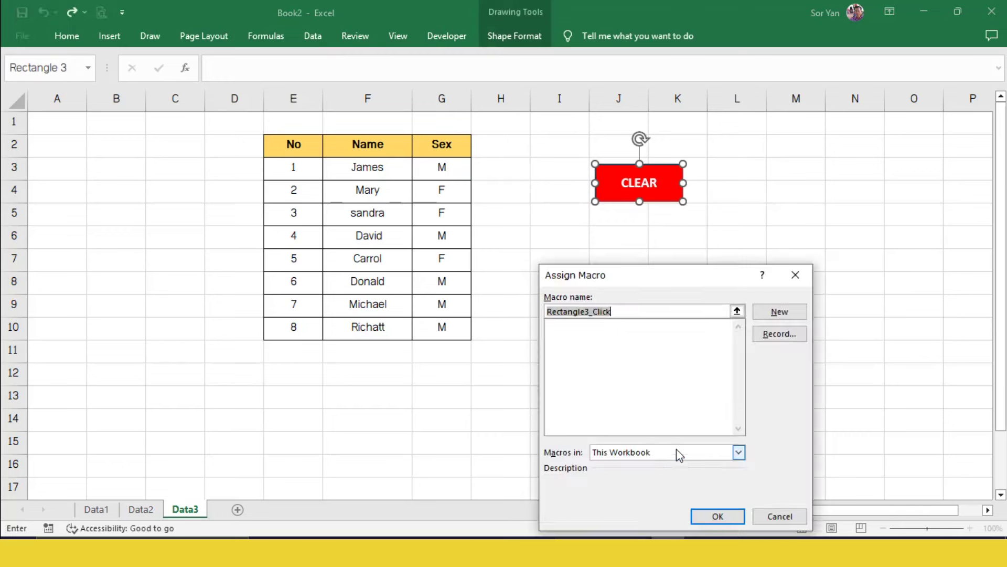
pyautogui.click(655, 453)
pyautogui.click(620, 474)
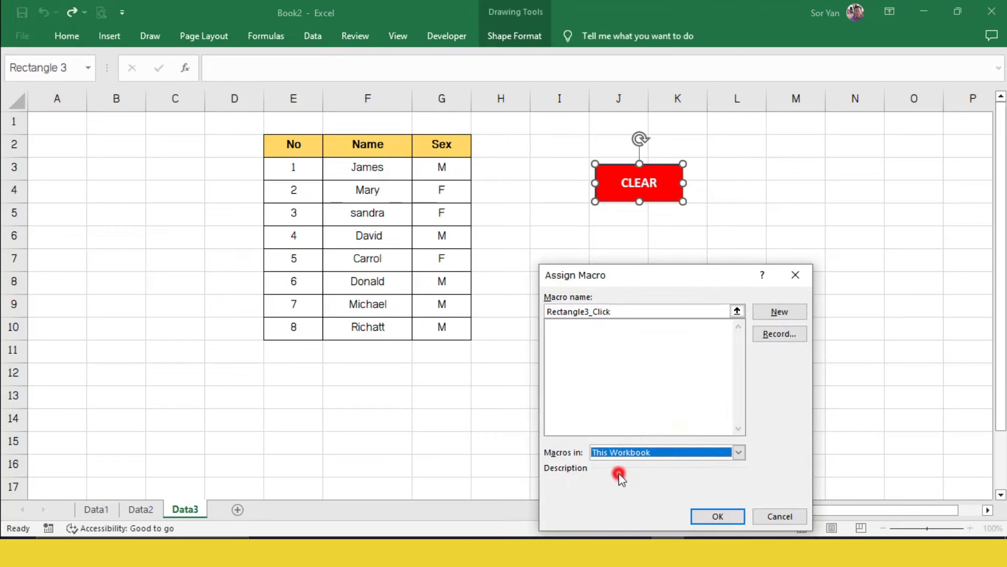
pyautogui.click(784, 312)
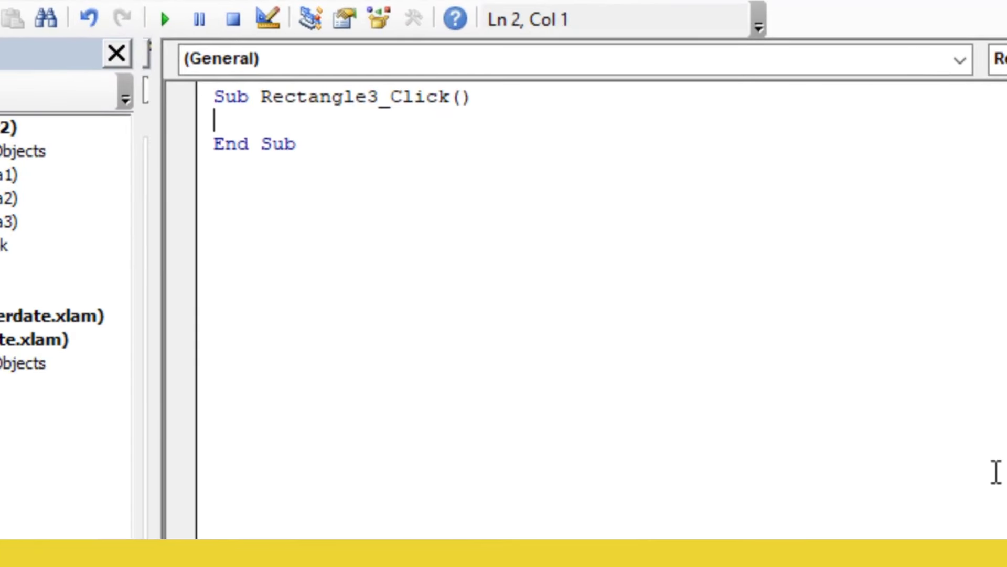
# Write Yesno = MsgBox("Are you sure?", vbYesNo) inside Rectangle3_Click.
pyautogui.press('Return')
pyautogui.press('Return')
pyautogui.press('Return')
pyautogui.press('Return')
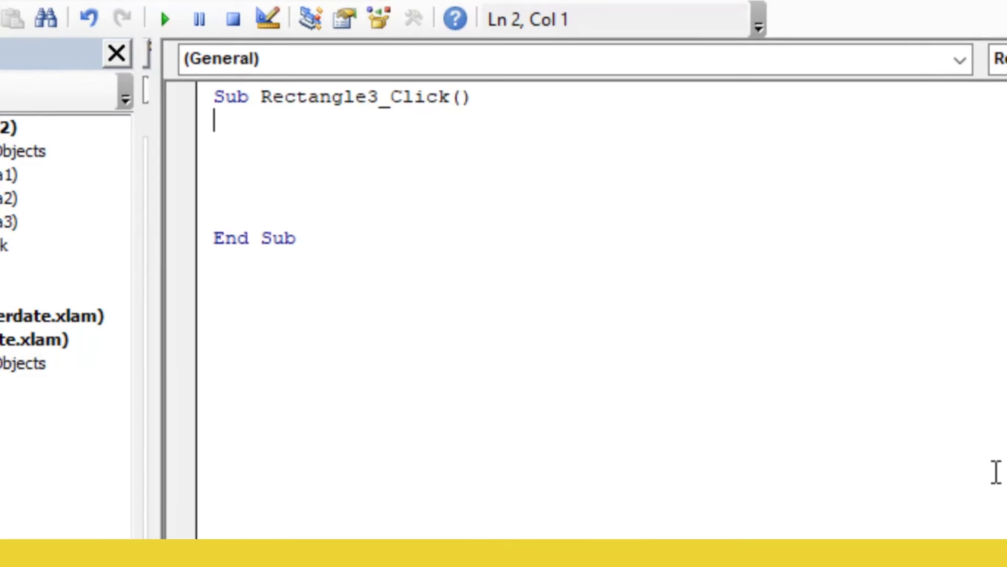
pyautogui.write('yS')
pyautogui.press('BackSpace')
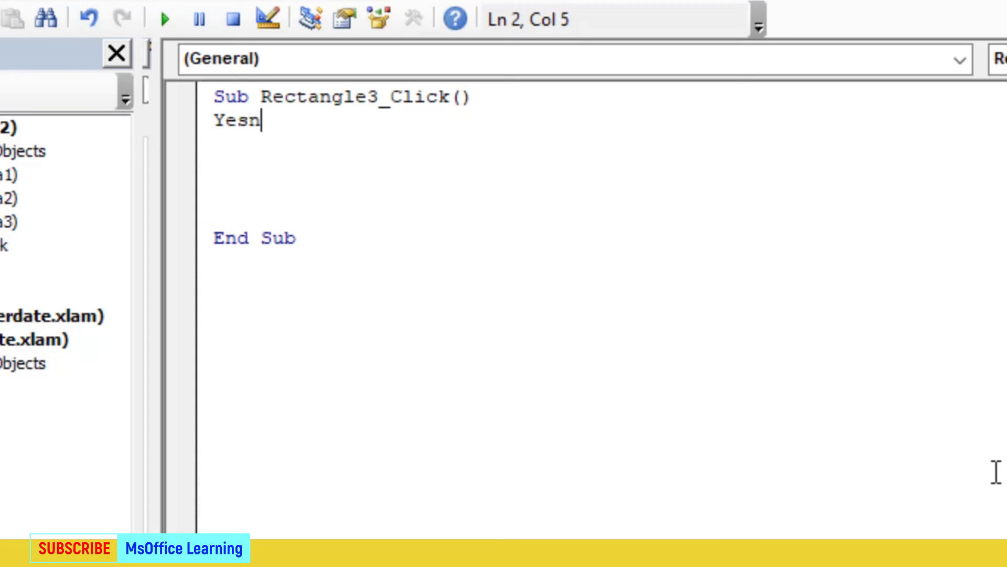
pyautogui.write('-')
pyautogui.press('BackSpace')
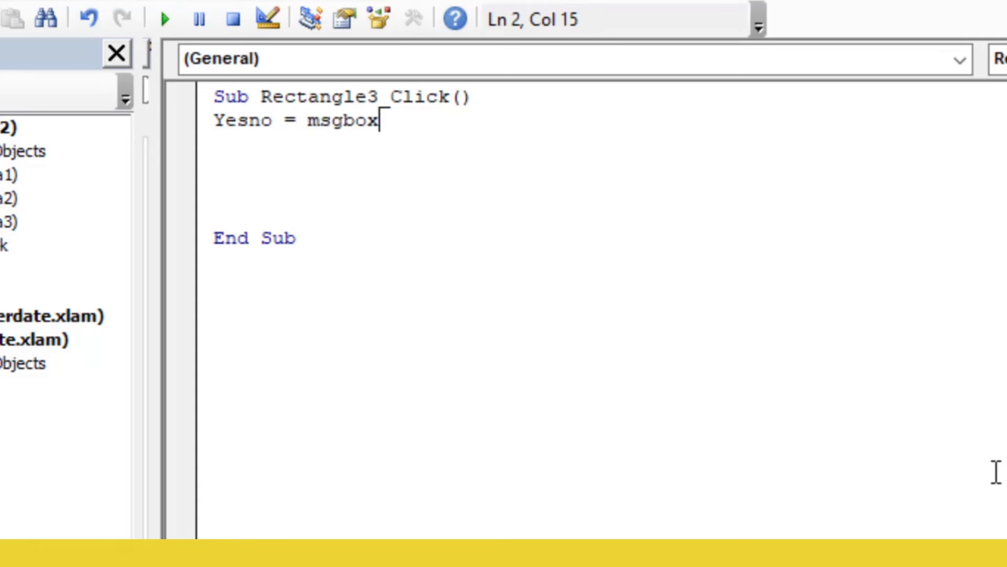
pyautogui.write('("Are you sure')
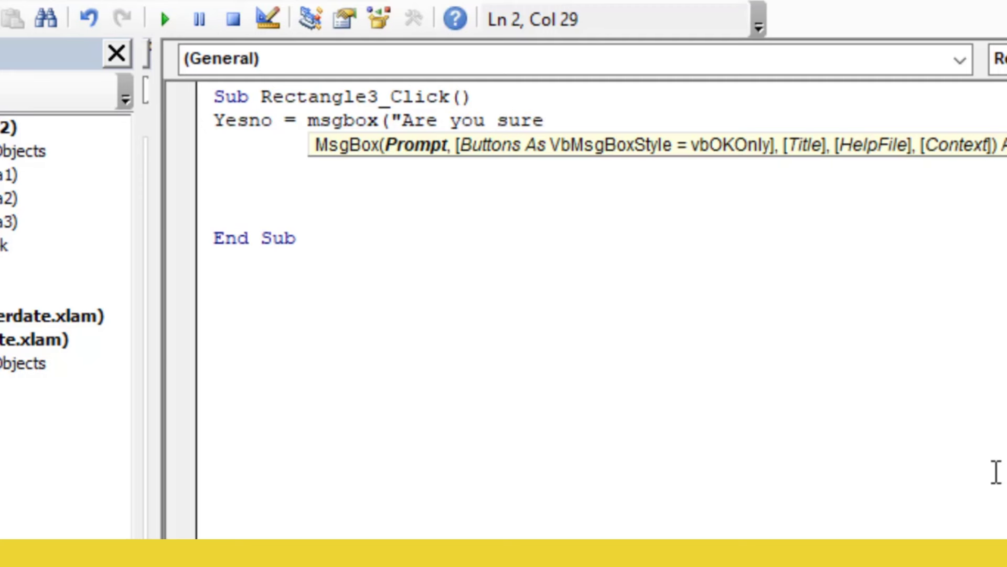
pyautogui.write('?", ')
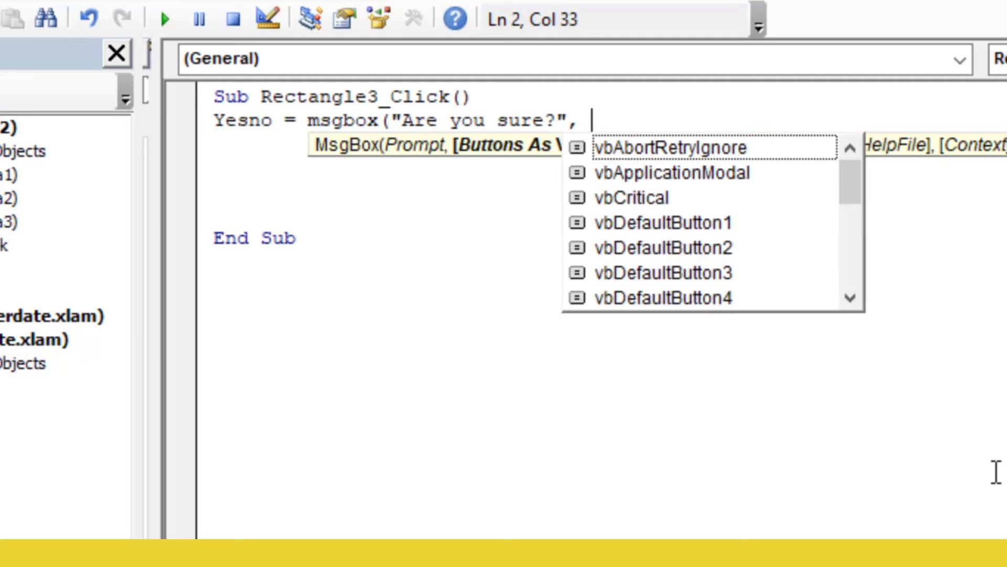
pyautogui.write('vb')
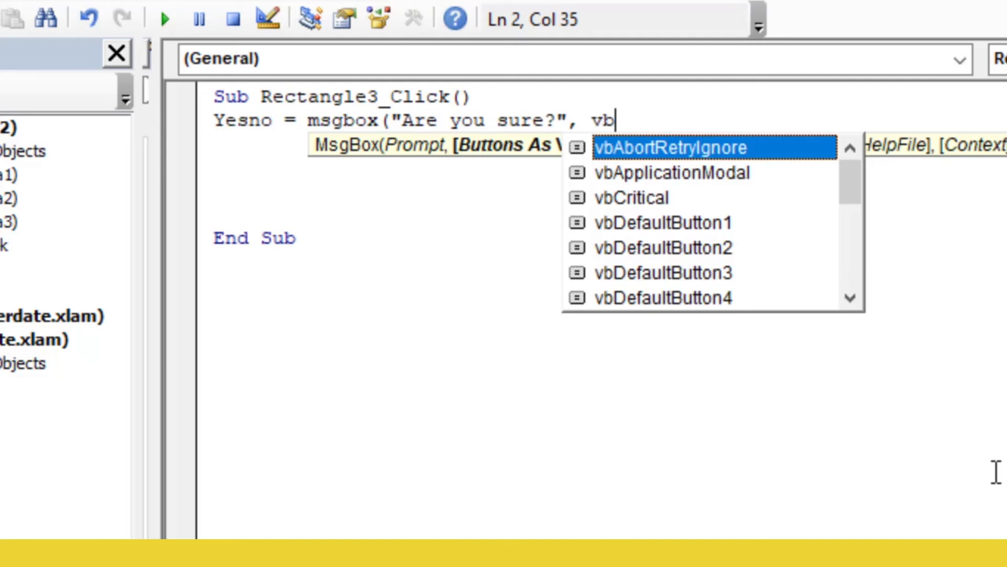
pyautogui.write('y')
pyautogui.press('Tab')
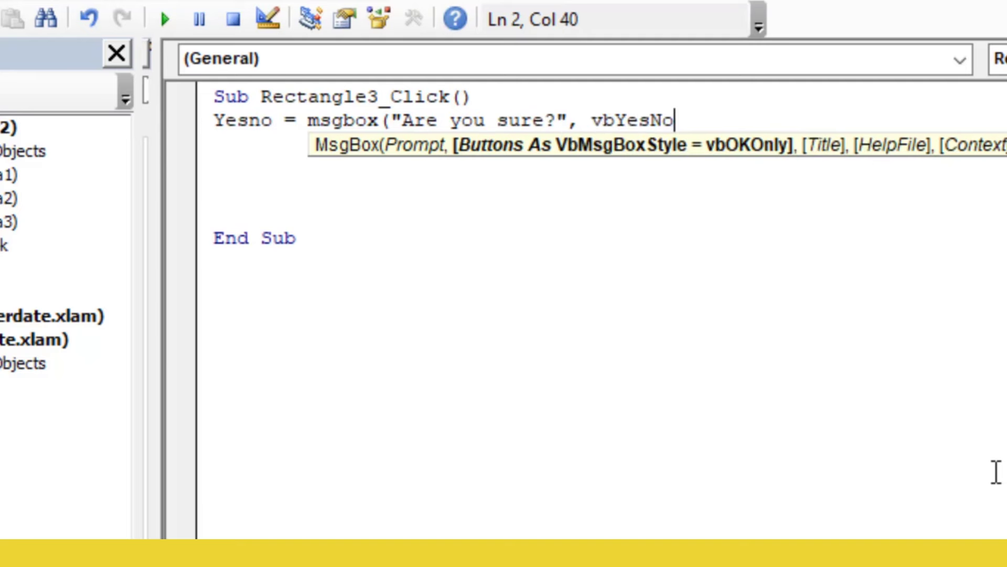
pyautogui.write(')')
pyautogui.press('Return')
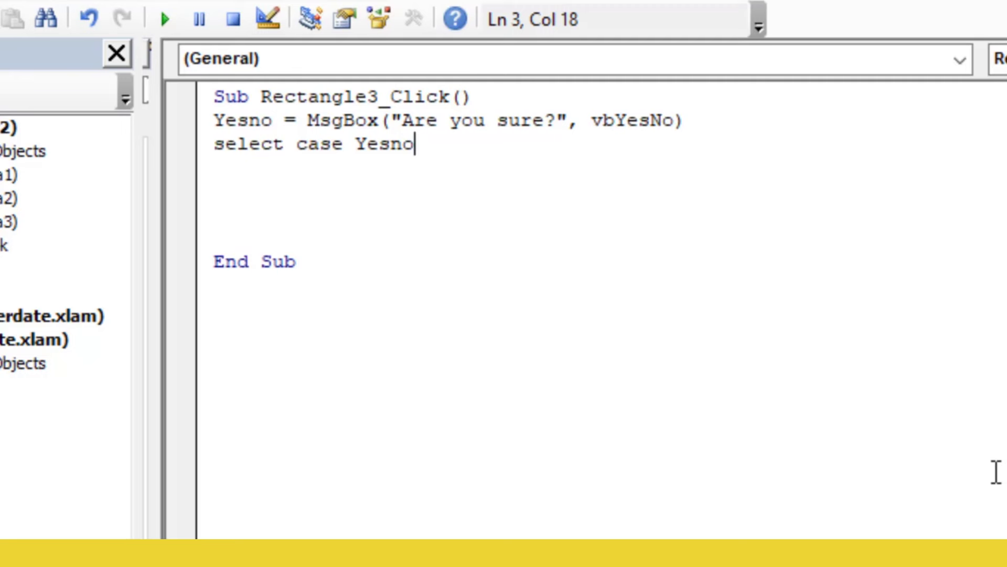
# Add Select Case Yesno with Case vbYes and begin a worksheets("") line.
pyautogui.press('Return')
pyautogui.press('Return')
pyautogui.write('case')
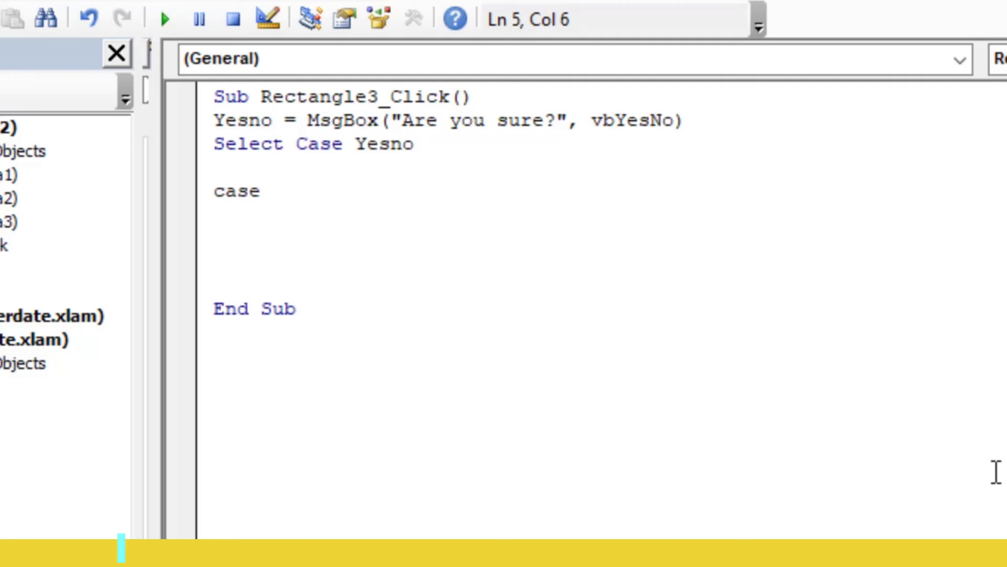
pyautogui.write('vb')
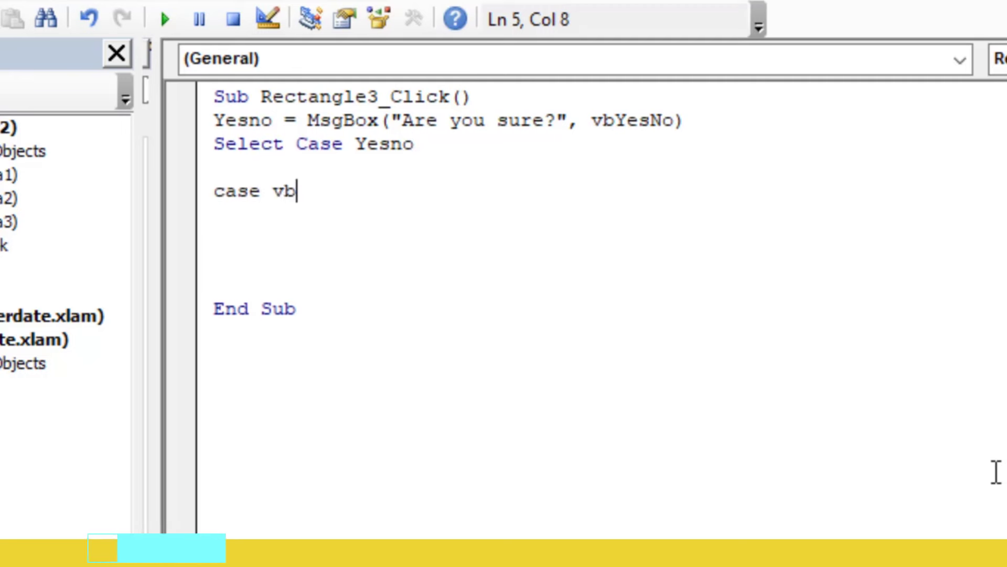
pyautogui.write('Yes')
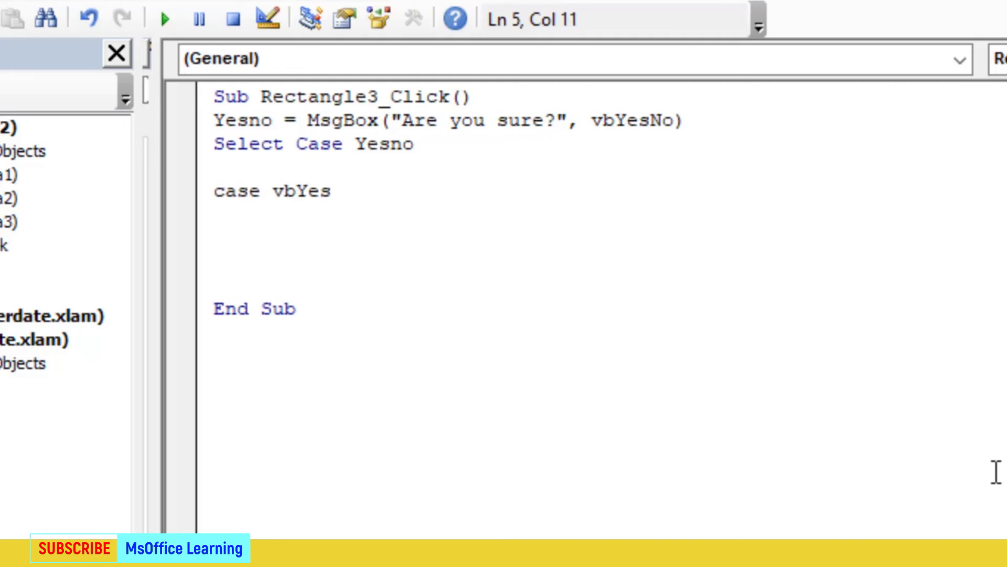
pyautogui.press('Return')
pyautogui.write('wo')
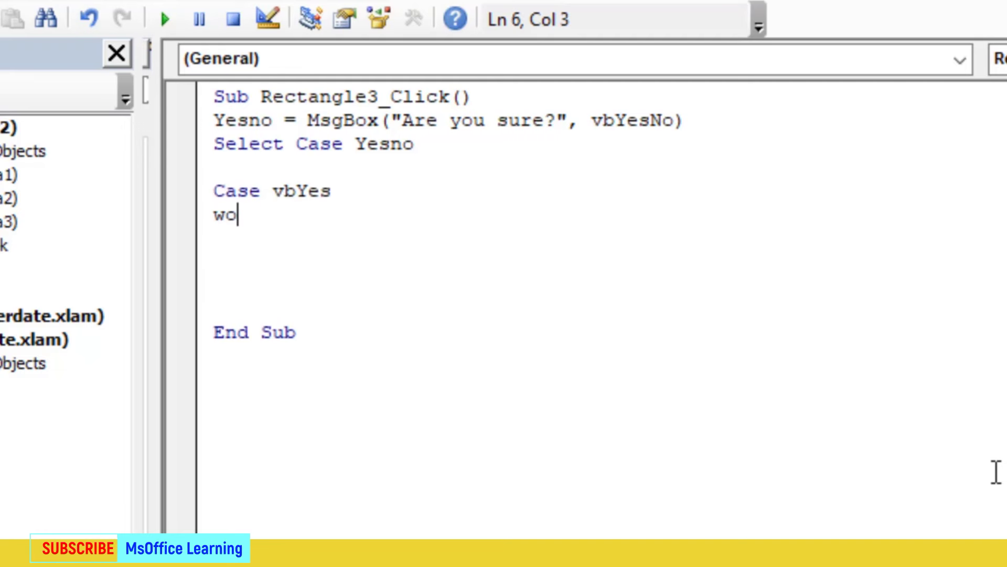
pyautogui.write('rkshee')
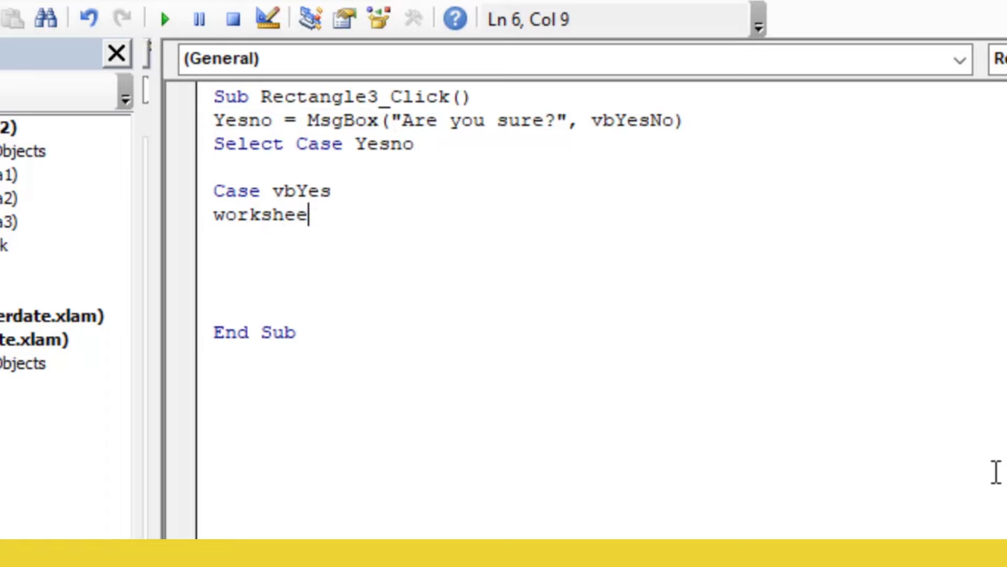
pyautogui.write('ts(')
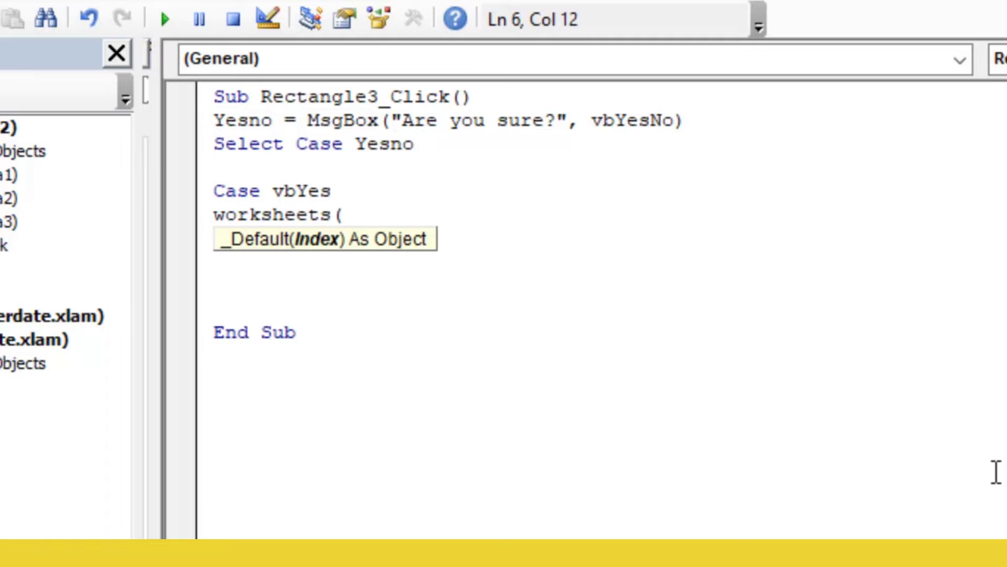
pyautogui.write('""')
pyautogui.write(')')
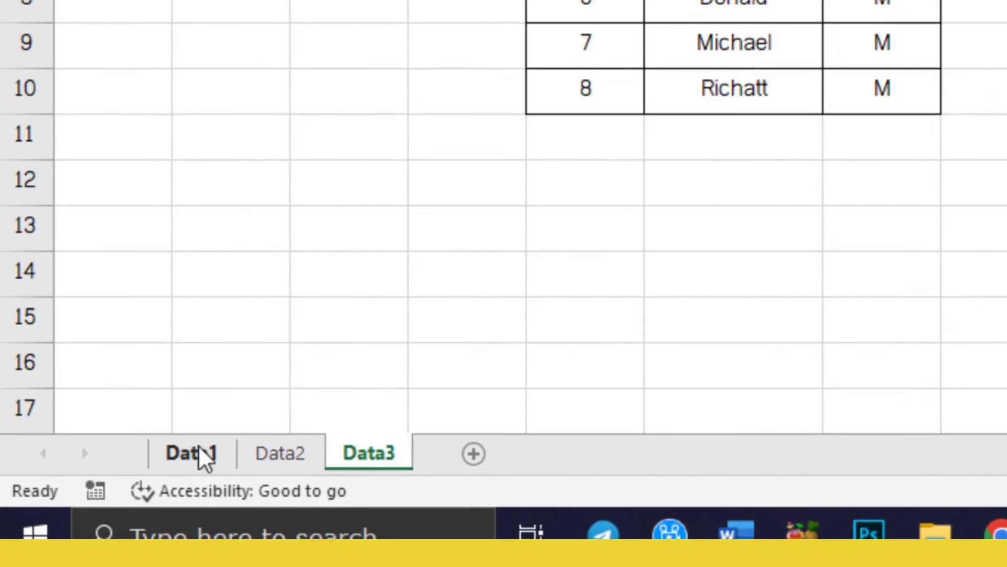
# Review the Data1, Data2 and Data3 sheet names in the workbook.
pyautogui.click(205, 454)
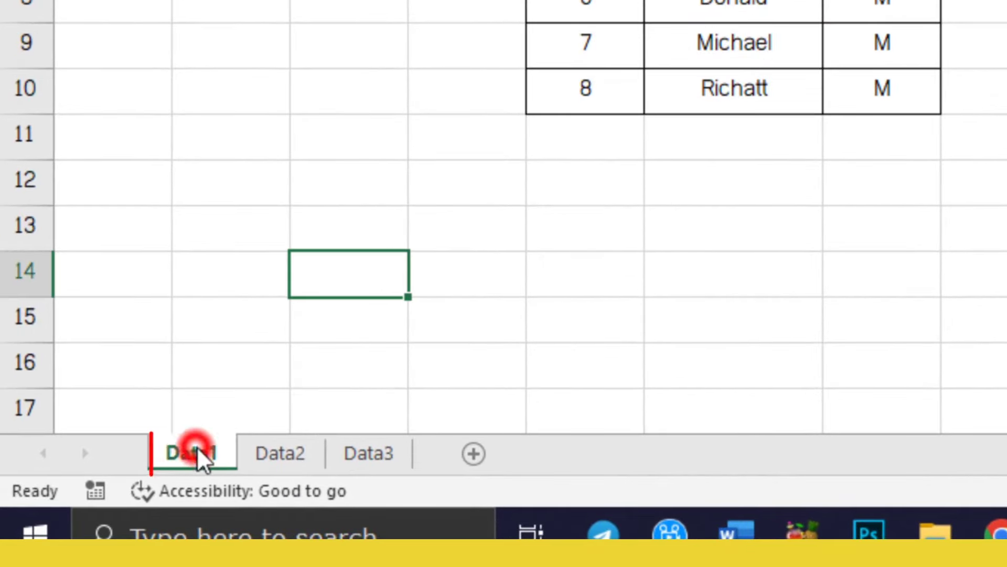
pyautogui.click(275, 454)
pyautogui.click(344, 454)
pyautogui.click(206, 457)
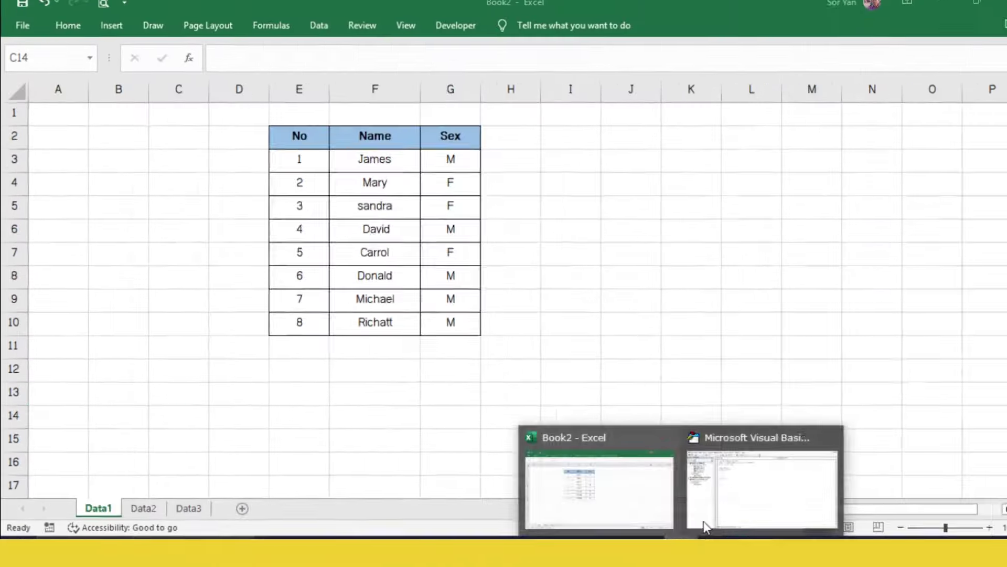
# Complete the line under Case vbYes as worksheets("Data1").range("").
pyautogui.click(760, 461)
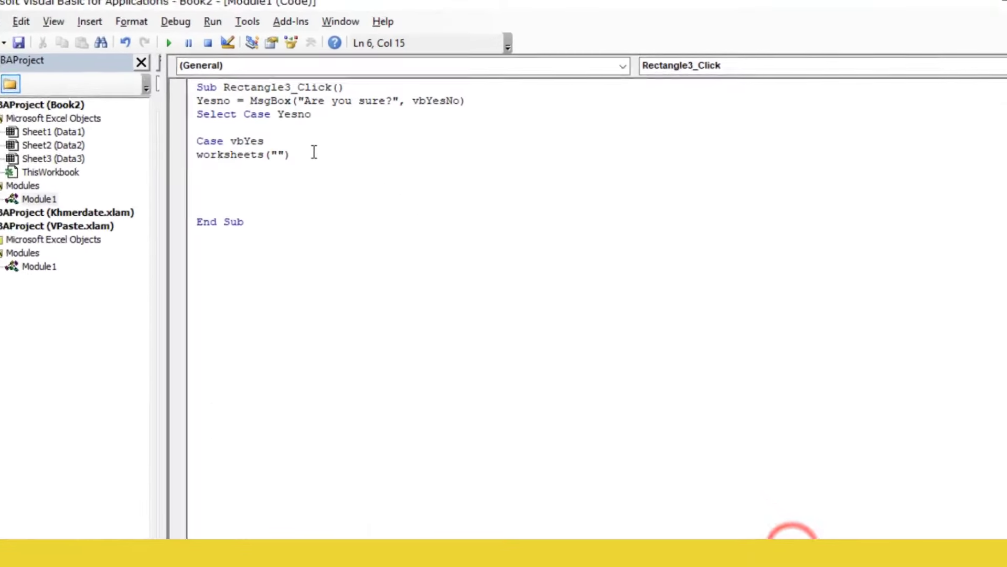
pyautogui.click(271, 154)
pyautogui.press('Right')
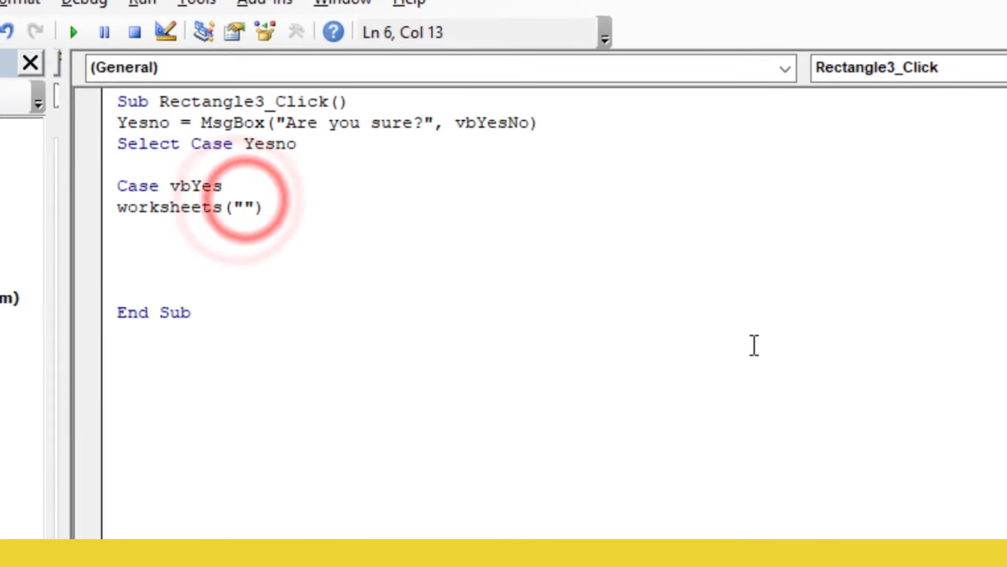
pyautogui.write('d')
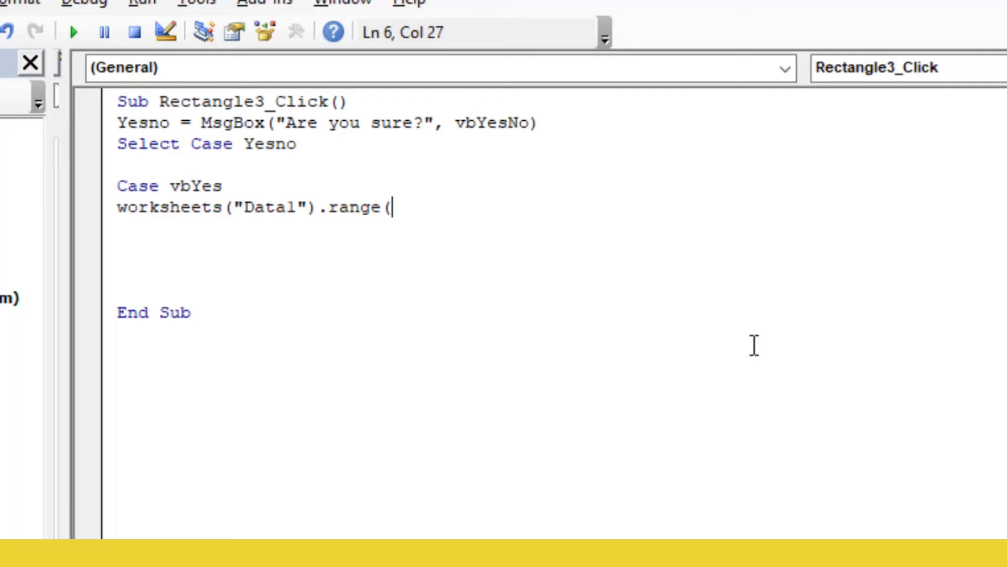
pyautogui.write('""')
pyautogui.write(')')
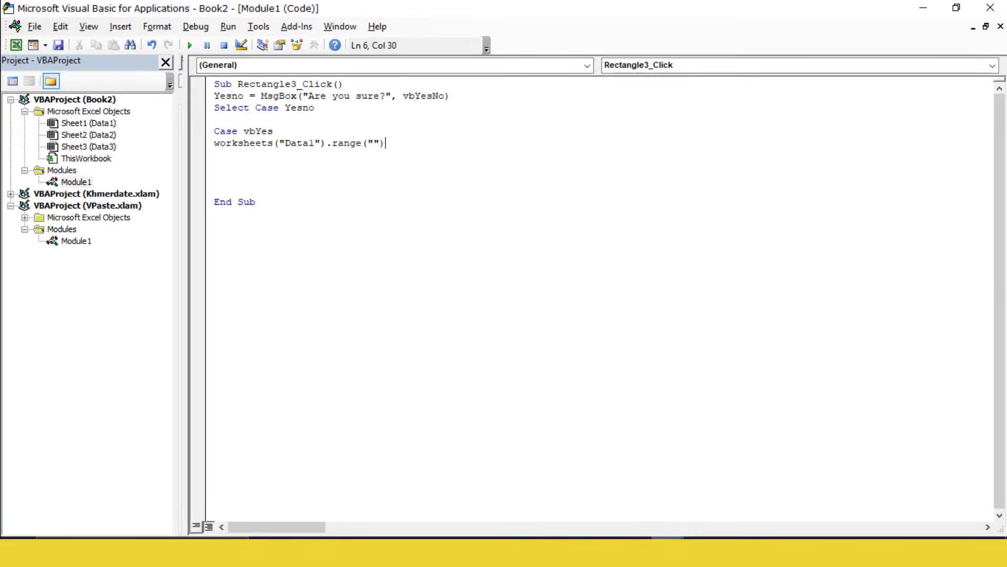
pyautogui.click(600, 508)
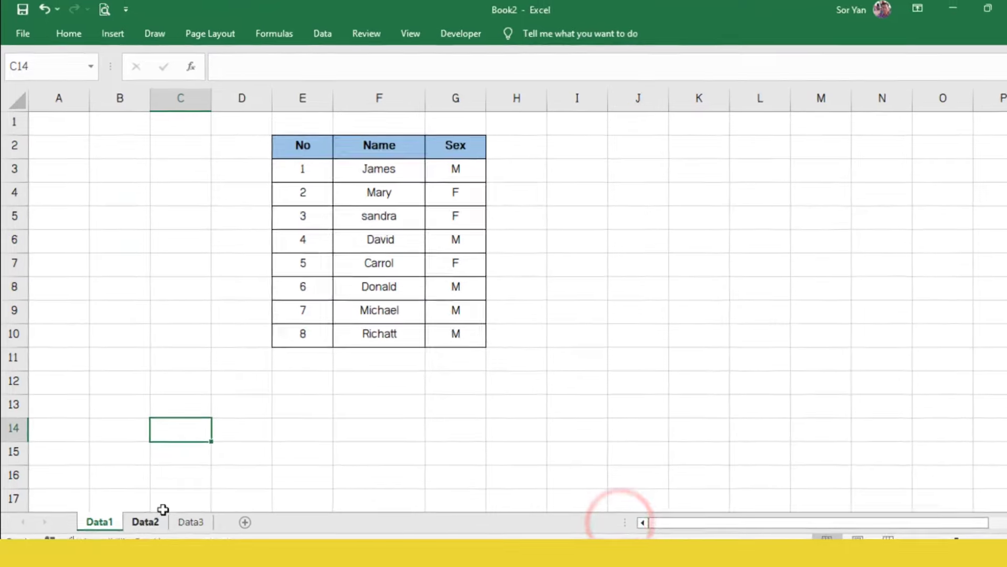
pyautogui.click(292, 170)
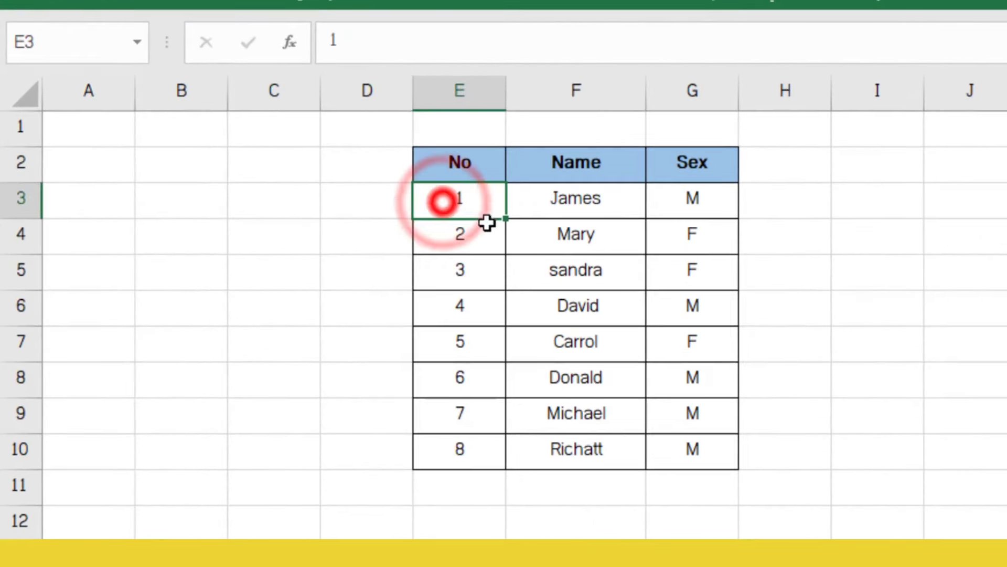
pyautogui.moveTo(487, 223); pyautogui.dragTo(711, 433)
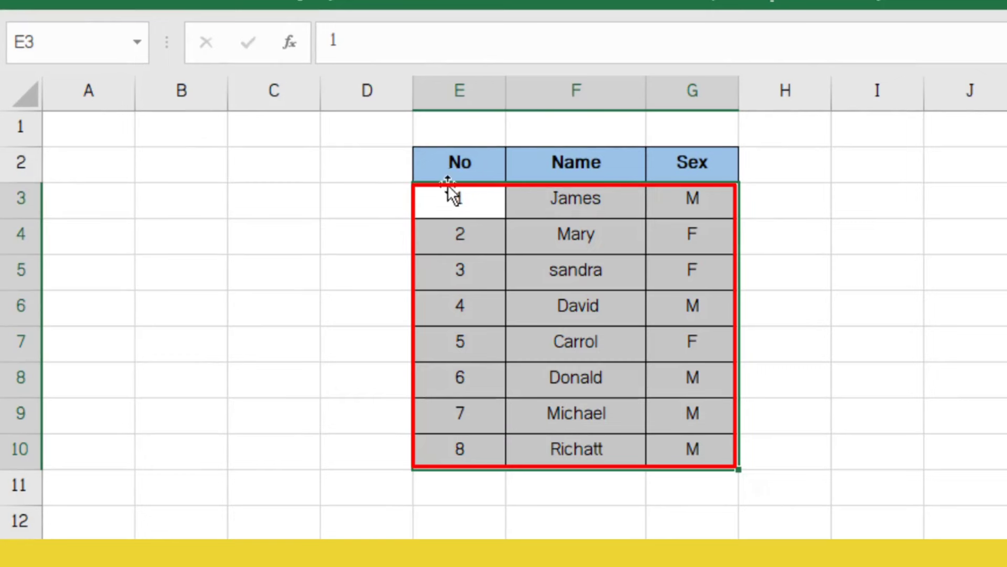
pyautogui.click(688, 451)
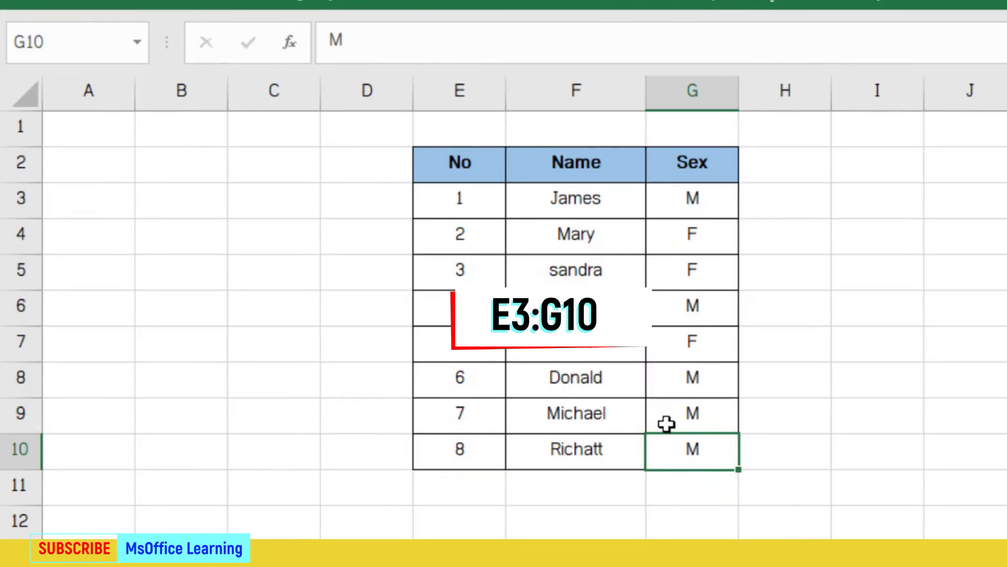
pyautogui.click(451, 206)
pyautogui.click(457, 248)
pyautogui.click(477, 209)
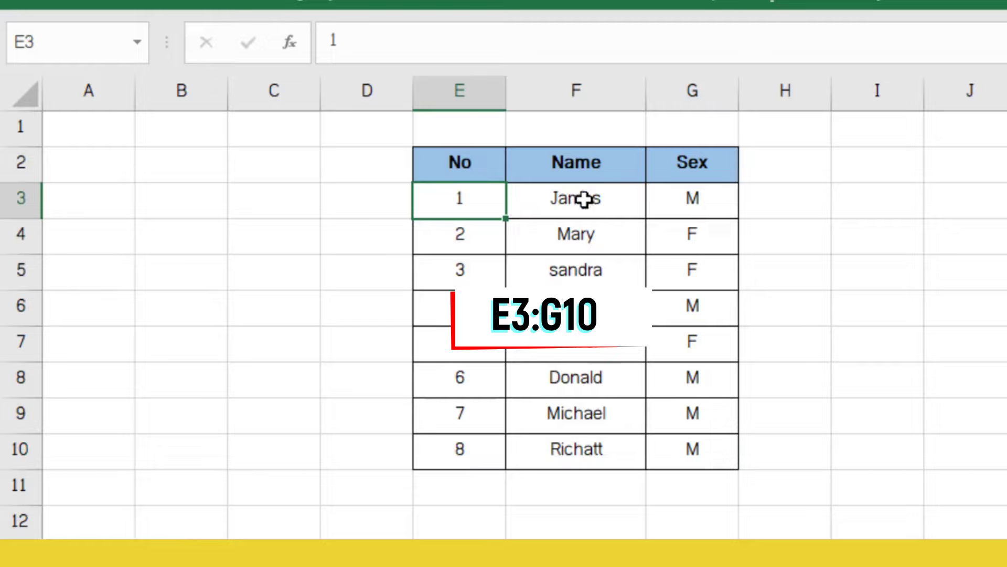
pyautogui.click(708, 449)
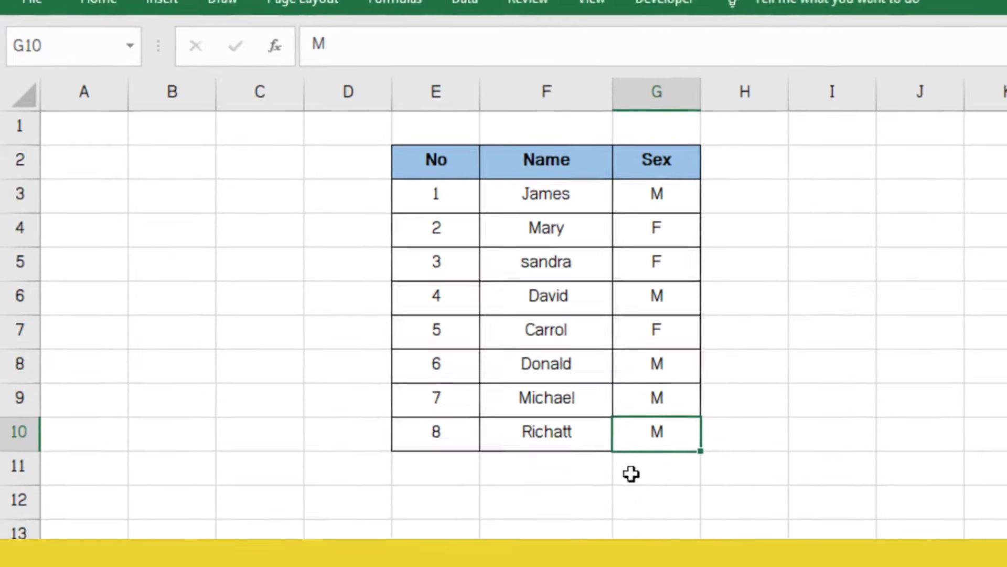
pyautogui.click(577, 464)
pyautogui.moveTo(668, 534)
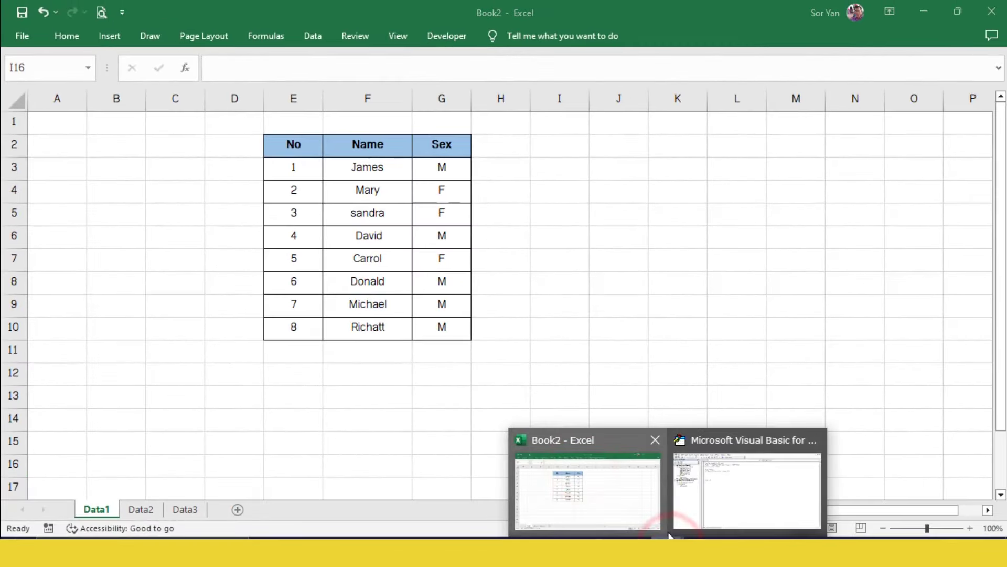
pyautogui.click(708, 503)
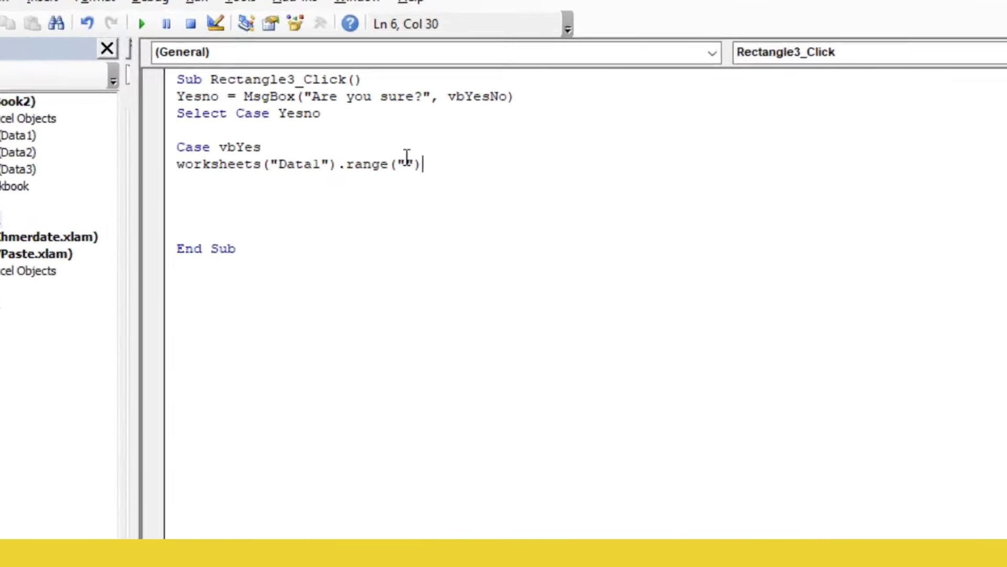
# Finish Worksheets("Data1").Range("E3:G10").ClearContents and paste two more copies below it.
pyautogui.click(371, 138)
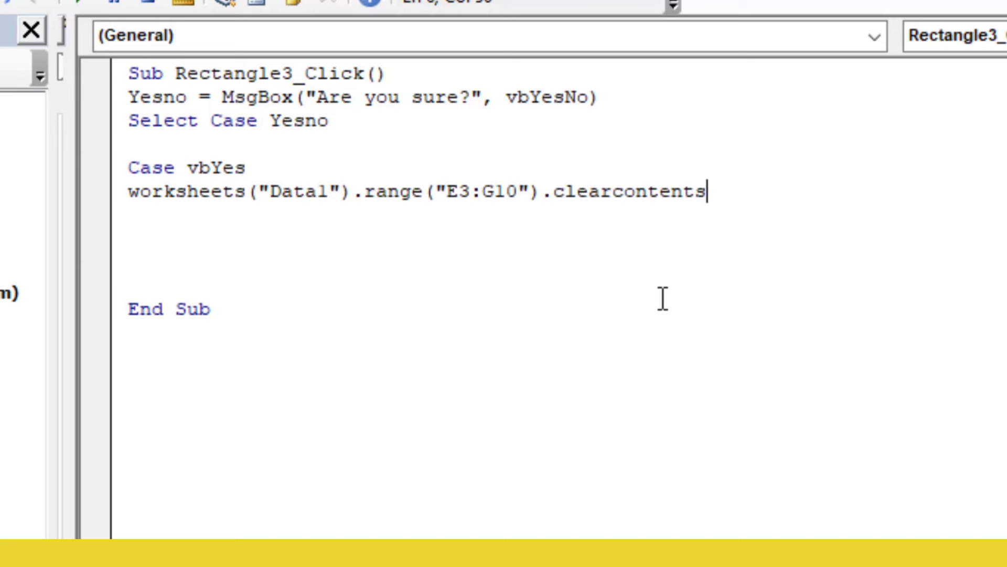
pyautogui.press('Return')
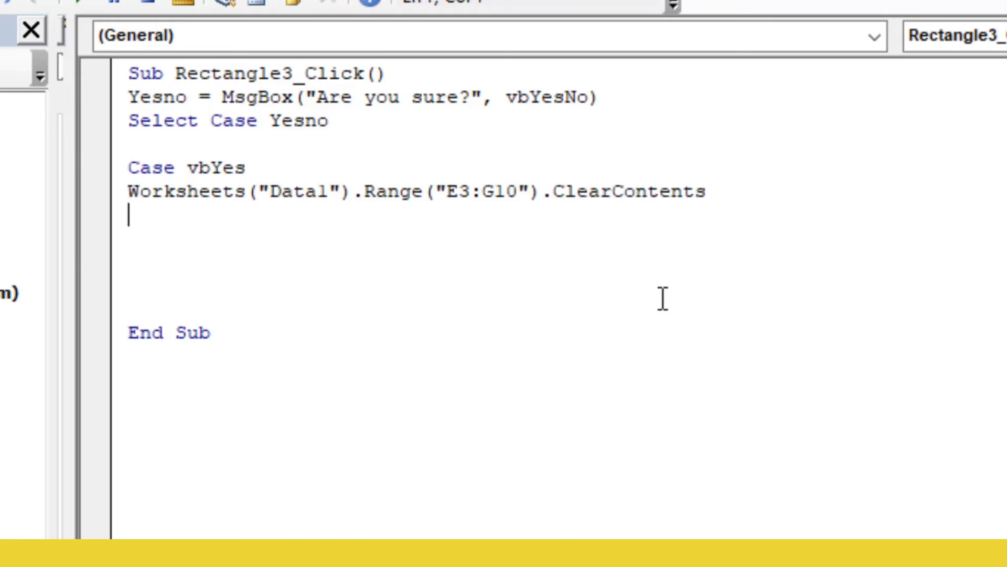
pyautogui.moveTo(719, 191); pyautogui.dragTo(134, 205)
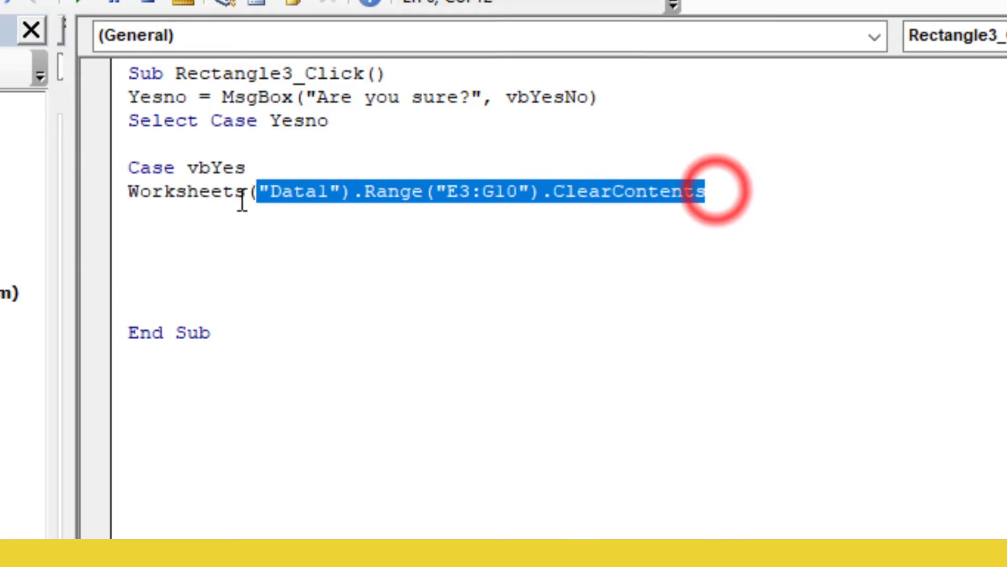
pyautogui.rightClick(145, 194)
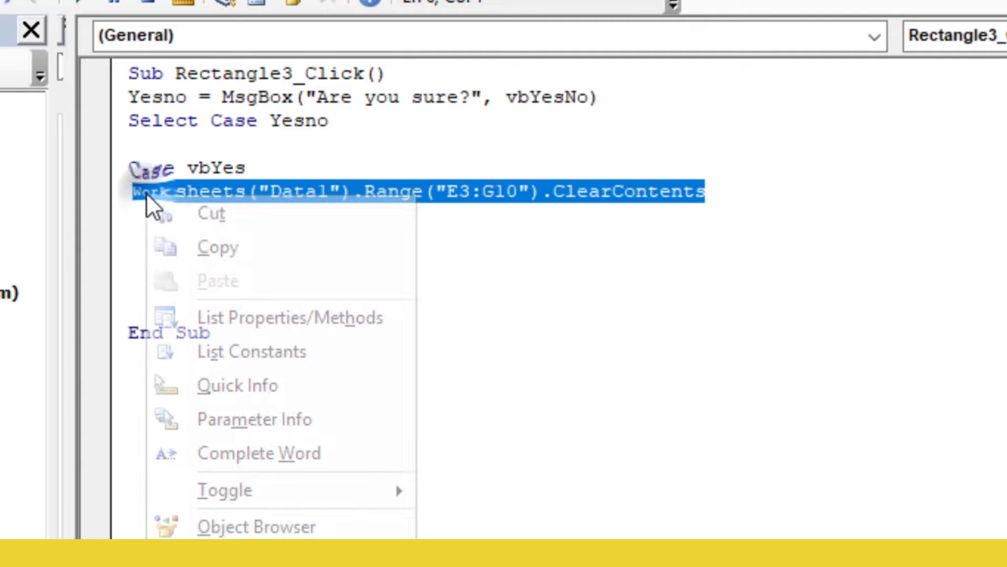
pyautogui.click(202, 250)
pyautogui.click(160, 223)
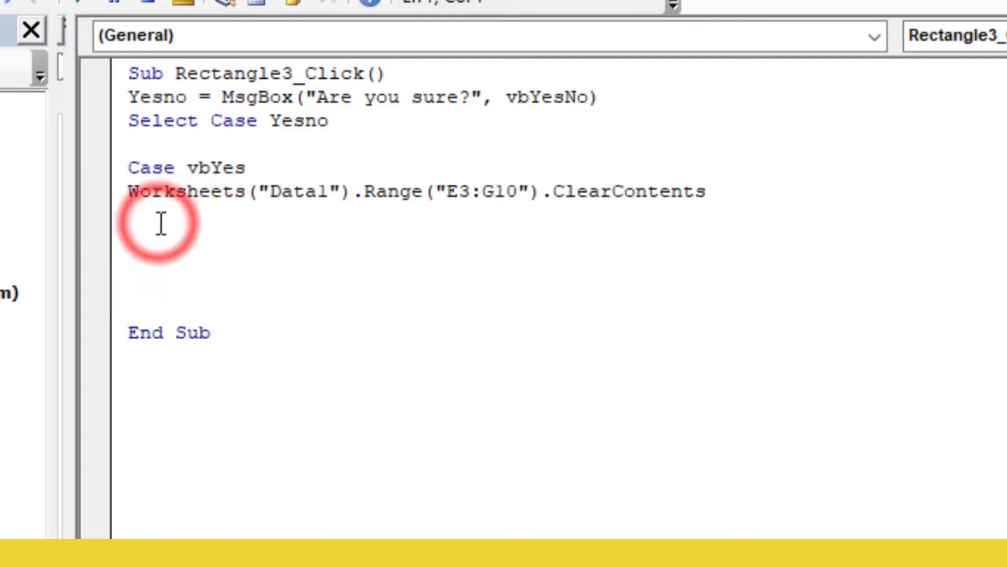
pyautogui.hotkey('ctrl', 'v')
pyautogui.click(153, 238)
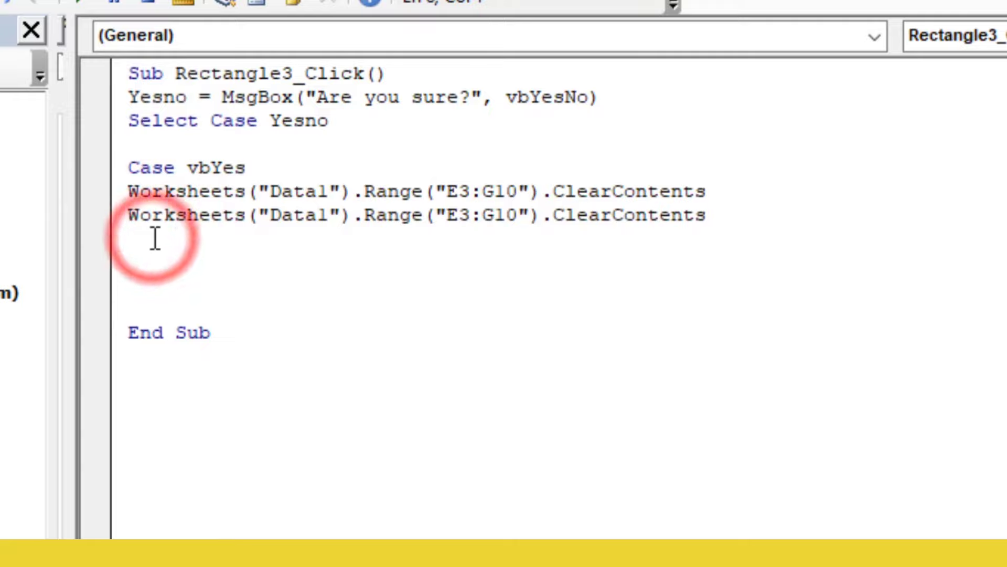
pyautogui.hotkey('ctrl', 'v')
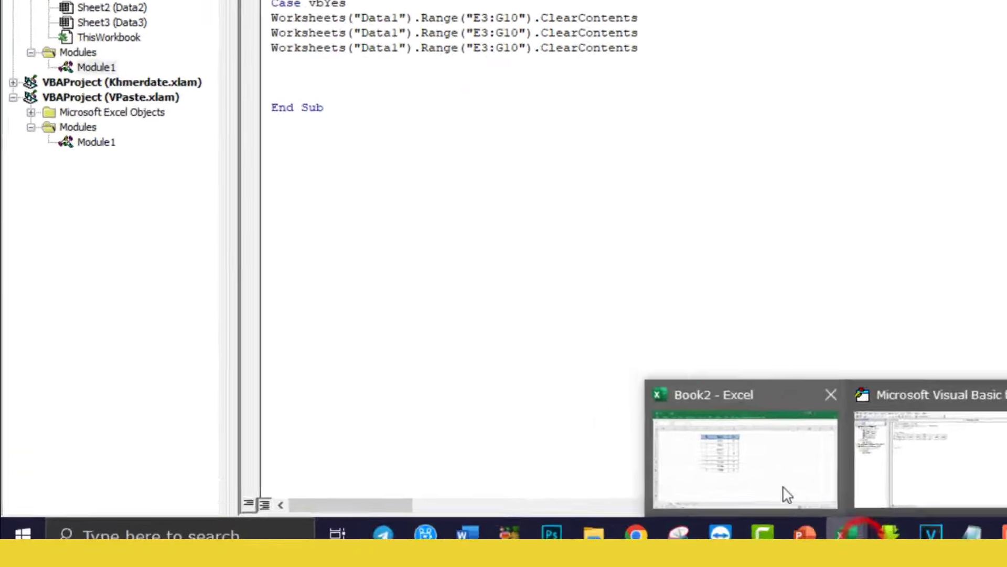
# Check the Data2 and Data3 sheets in the Excel workbook.
pyautogui.moveTo(850, 535)
pyautogui.click(785, 492)
pyautogui.click(295, 414)
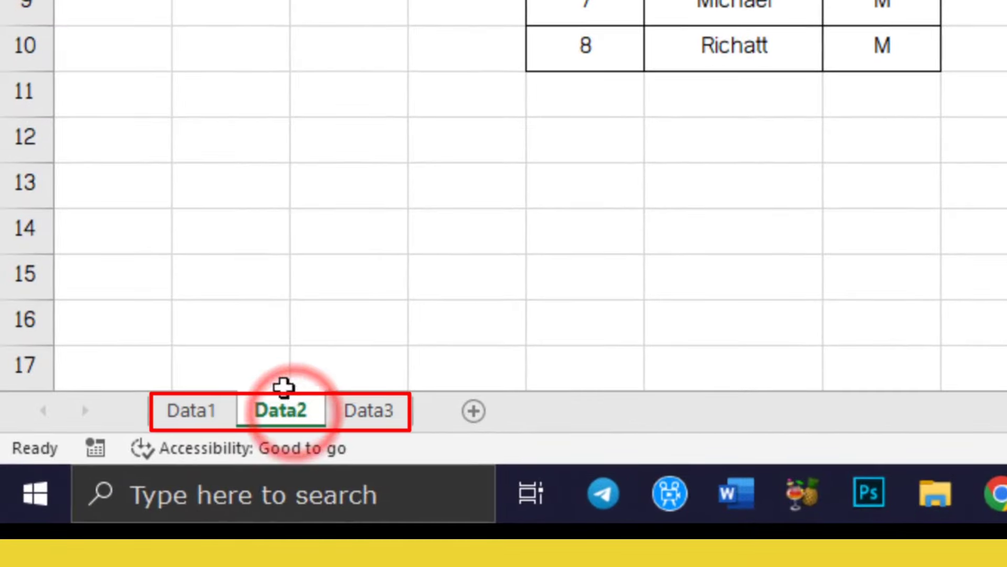
pyautogui.click(395, 412)
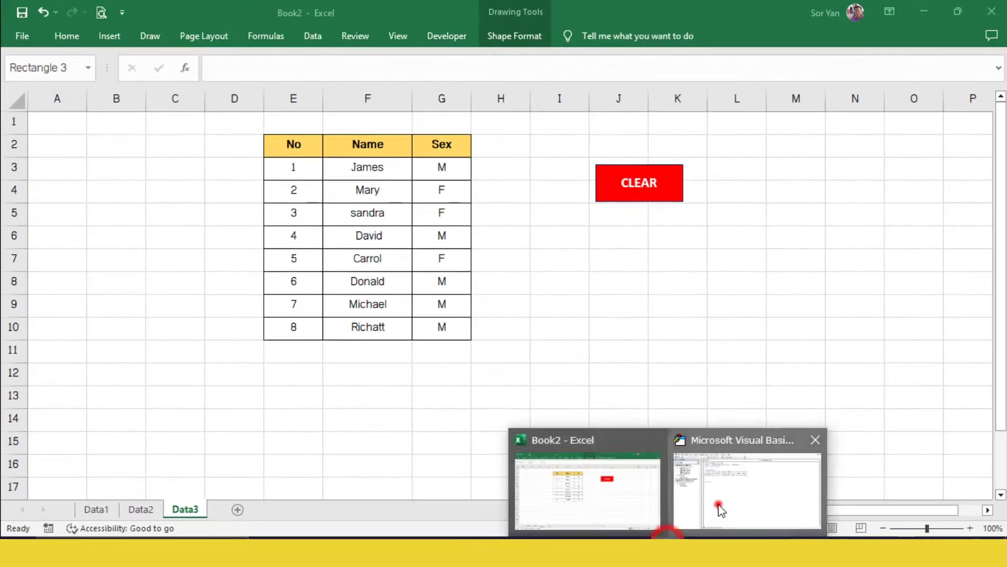
# Change the second and third clearing lines to target Data2 and Data3.
pyautogui.click(738, 517)
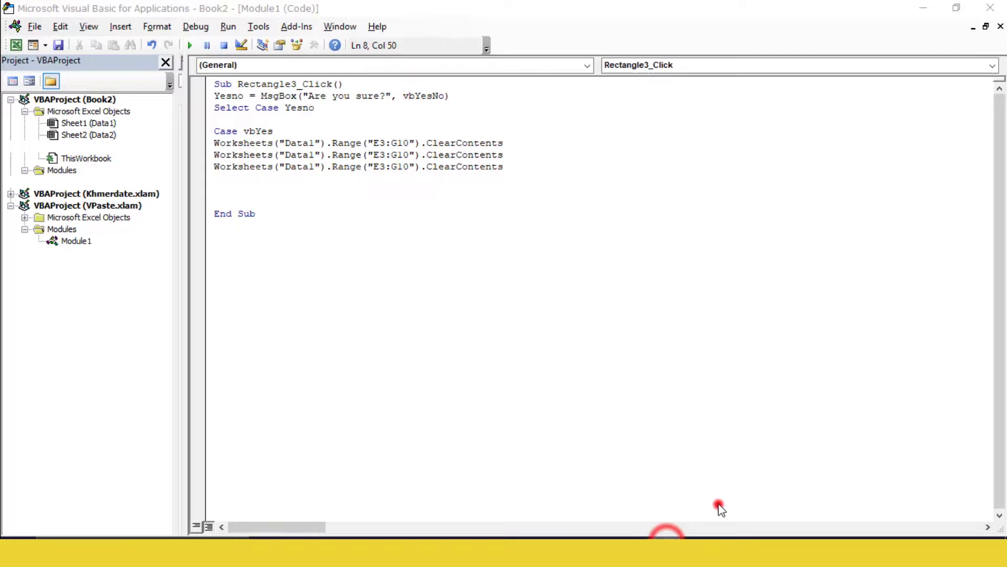
pyautogui.moveTo(277, 198); pyautogui.dragTo(288, 198)
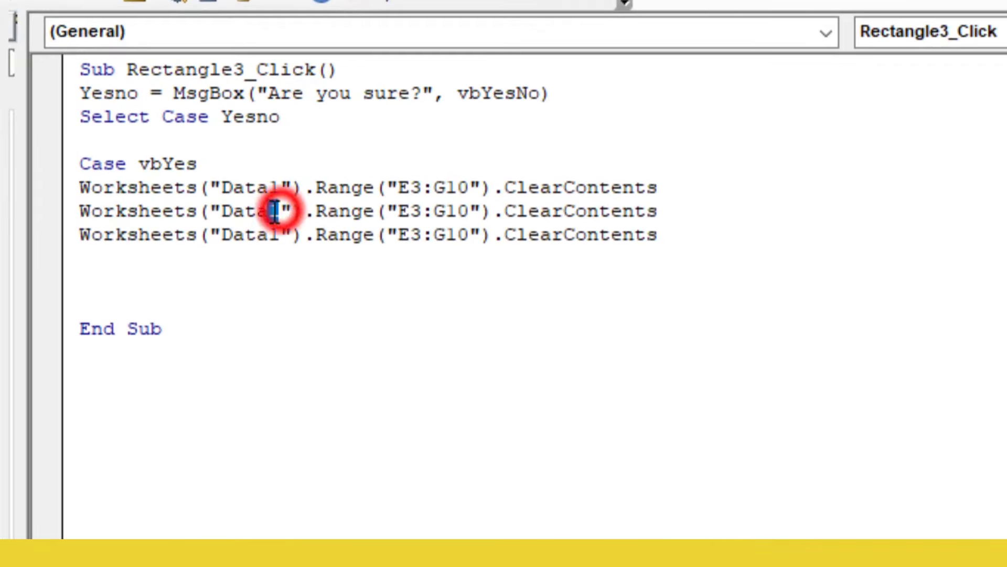
pyautogui.write('2')
pyautogui.moveTo(281, 236); pyautogui.dragTo(269, 236)
pyautogui.write('3')
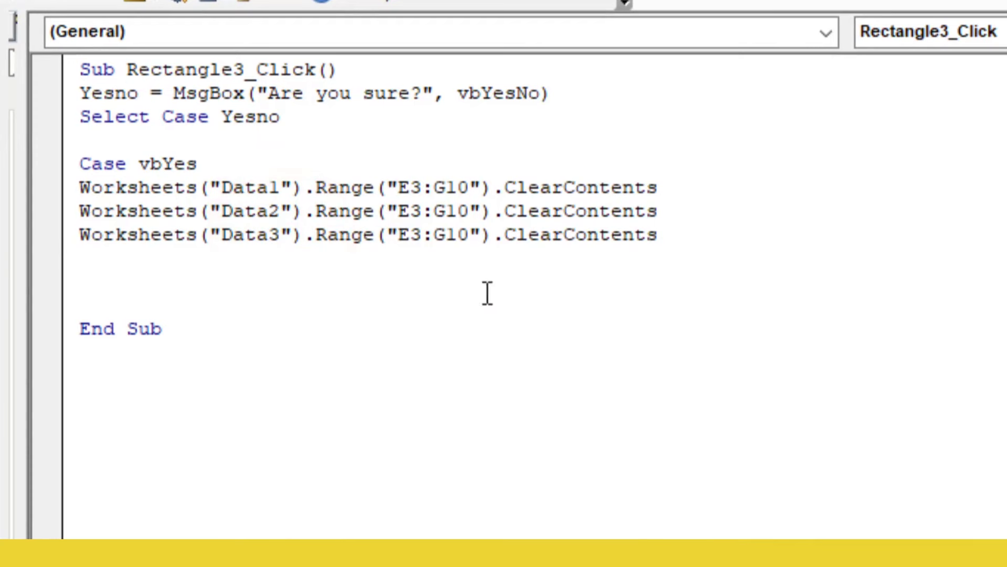
pyautogui.click(149, 287)
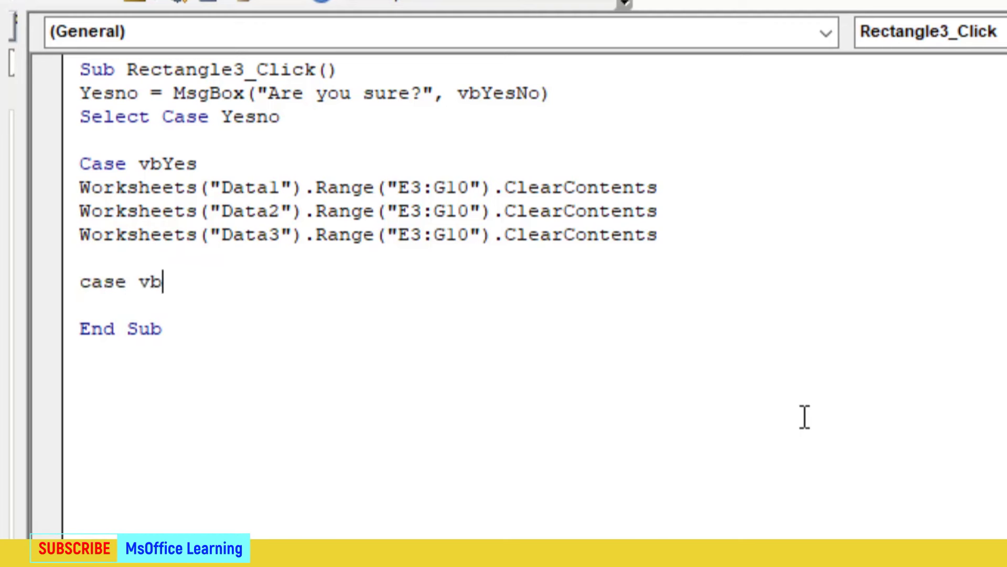
# Add Case vbNo and End Select, remove blank lines before End Sub, then close the editor.
pyautogui.press('Return')
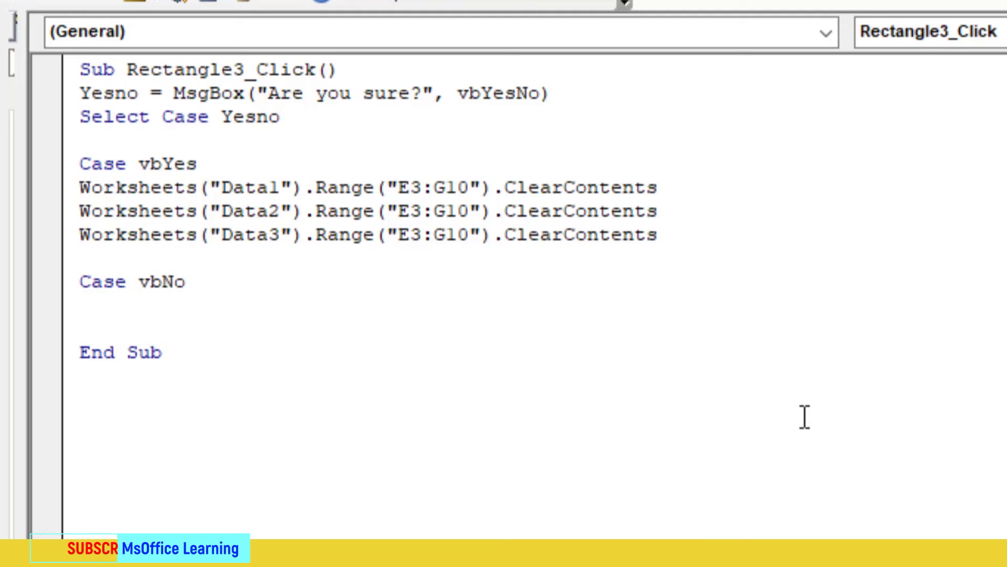
pyautogui.write('end select')
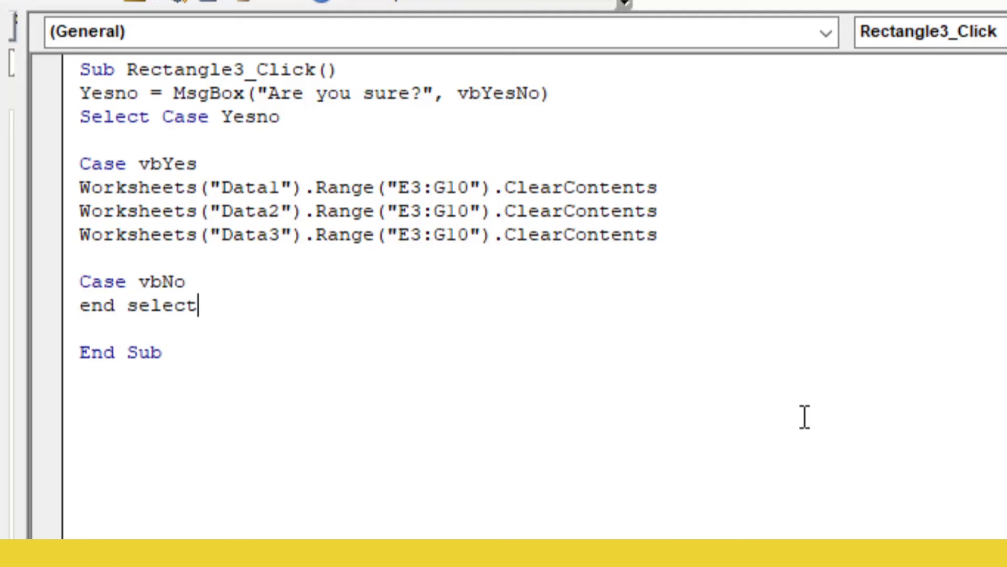
pyautogui.press('Return')
pyautogui.press('Delete')
pyautogui.press('Delete')
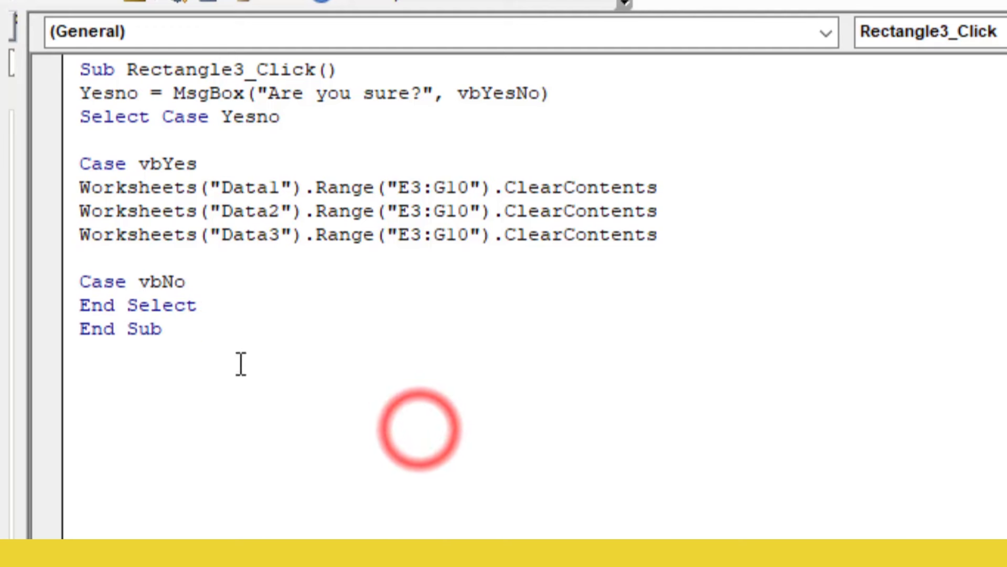
pyautogui.moveTo(193, 339); pyautogui.dragTo(80, 67)
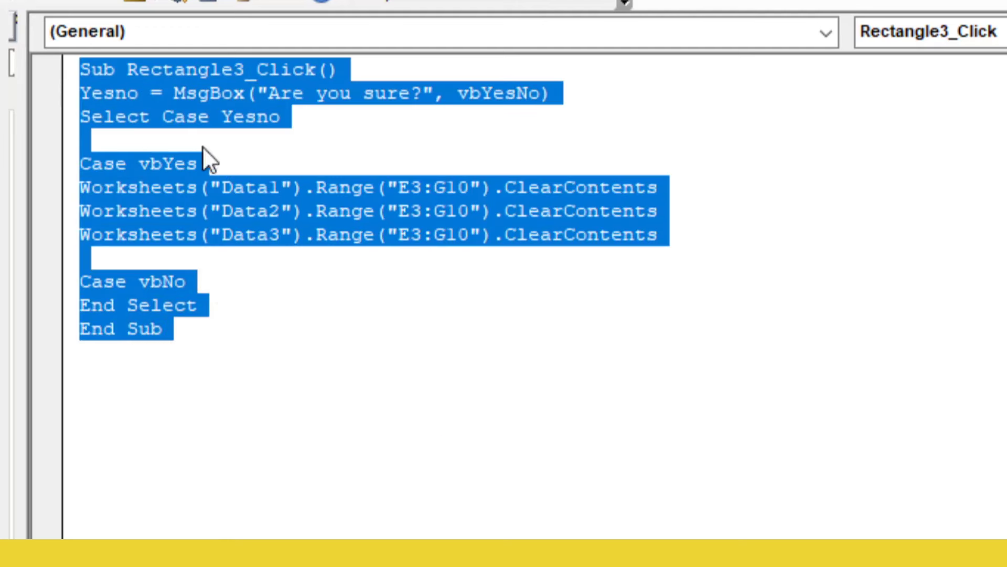
pyautogui.click(241, 416)
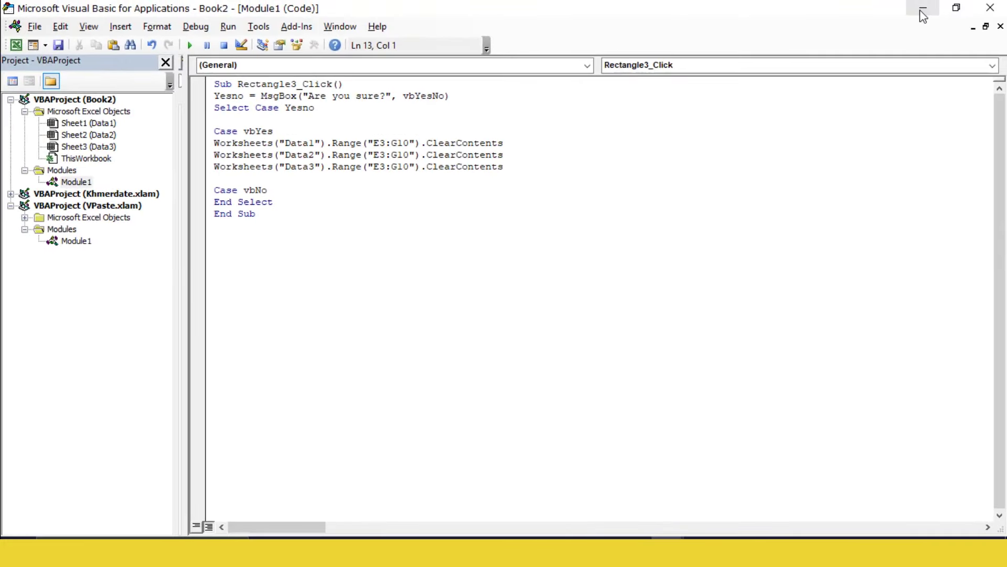
pyautogui.click(923, 10)
# Run CLEAR and answer No, confirming the Data1–Data3 tables keep their data.
pyautogui.click(599, 250)
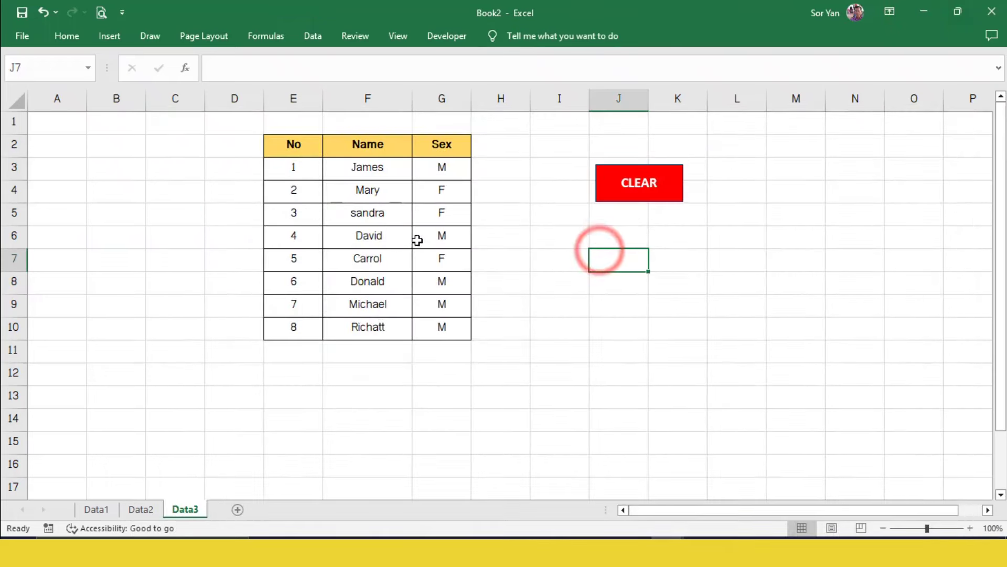
pyautogui.click(640, 199)
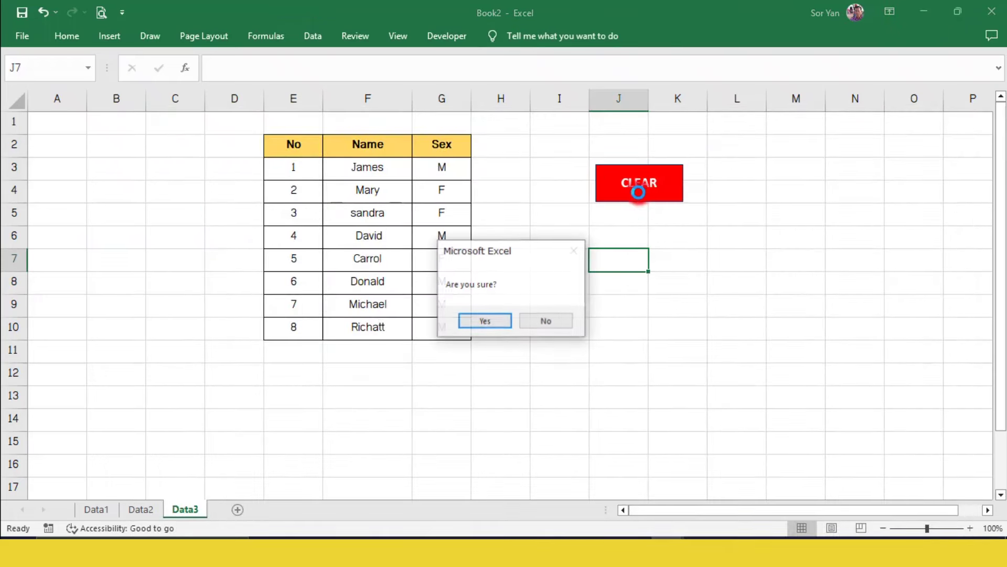
pyautogui.click(547, 320)
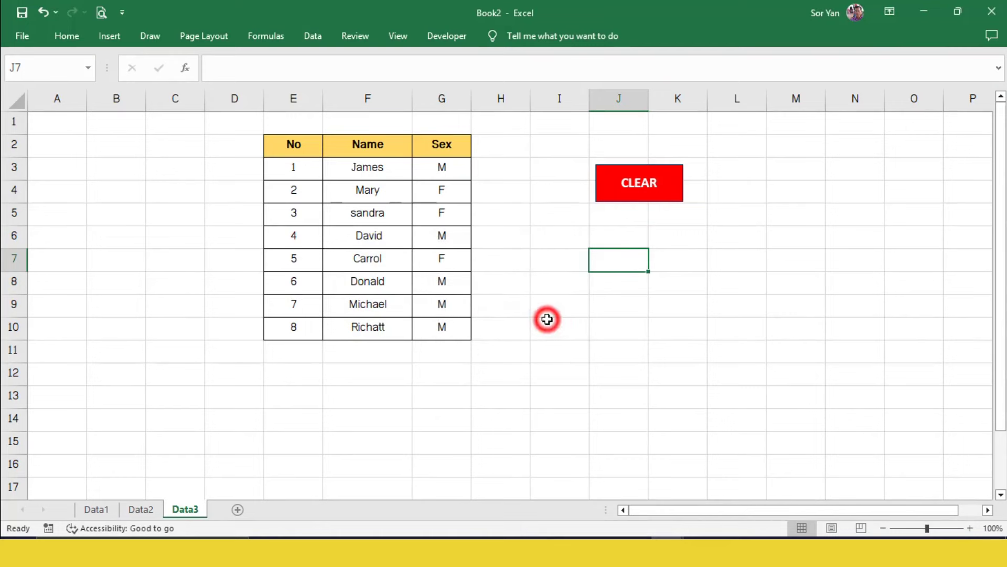
pyautogui.click(148, 510)
pyautogui.click(90, 509)
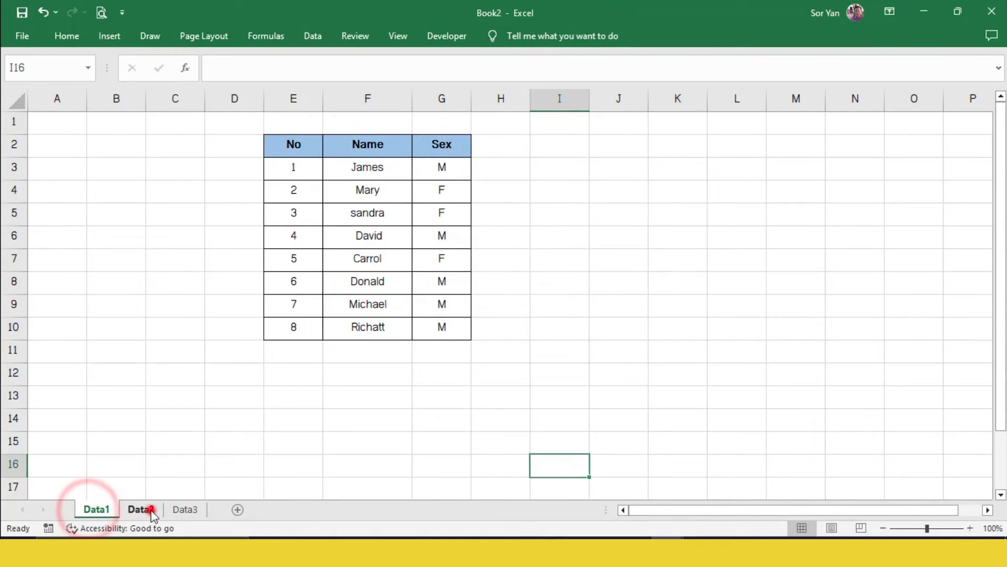
pyautogui.click(141, 508)
pyautogui.click(179, 510)
# Run CLEAR again and answer Yes, verifying Data2 and Data1 tables are emptied to their headers.
pyautogui.click(488, 286)
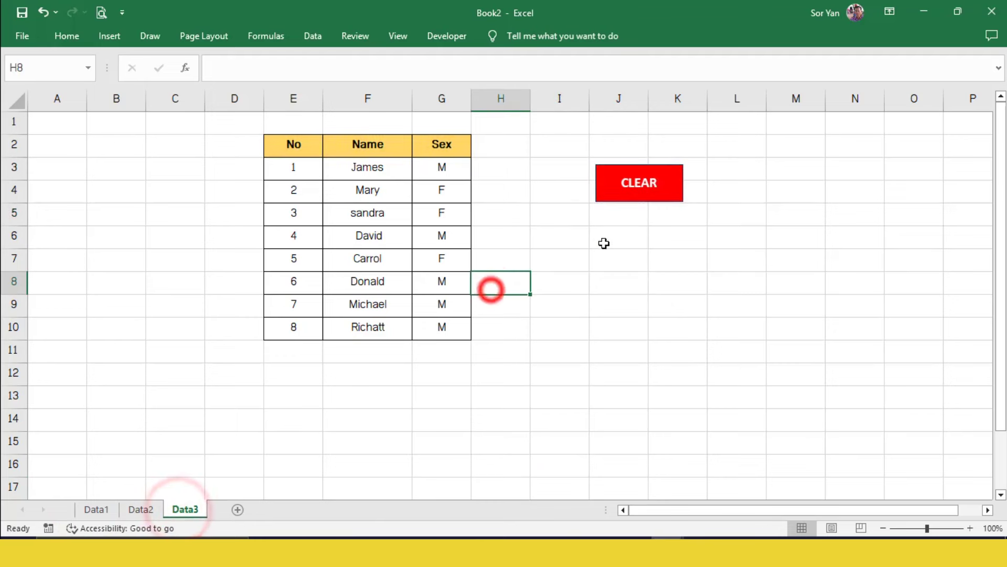
pyautogui.click(605, 197)
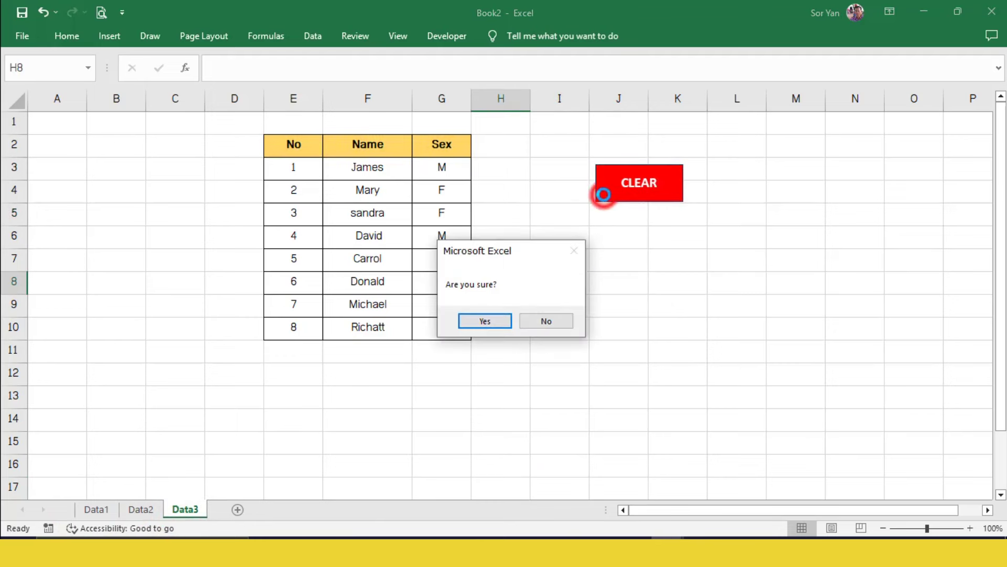
pyautogui.click(493, 326)
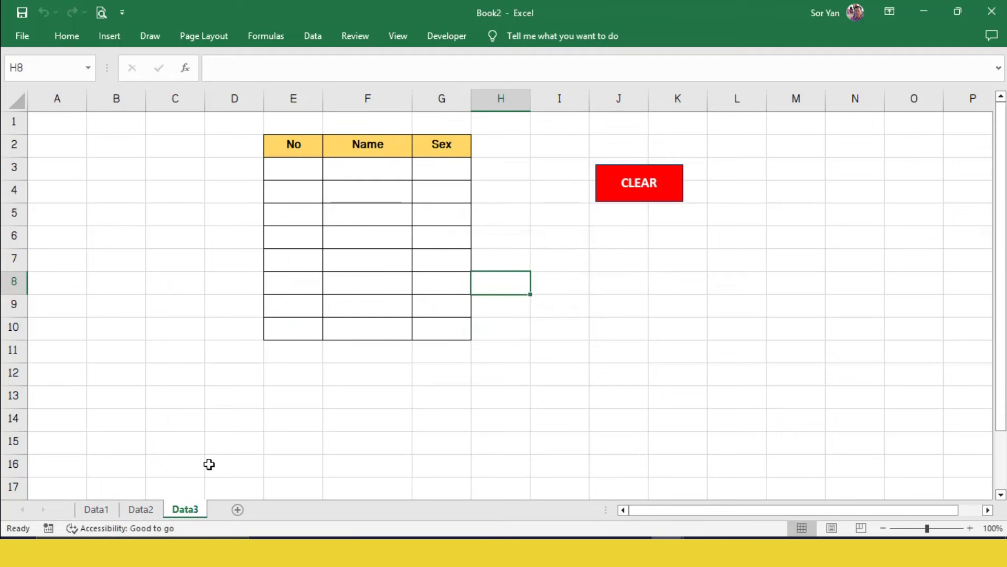
pyautogui.click(141, 509)
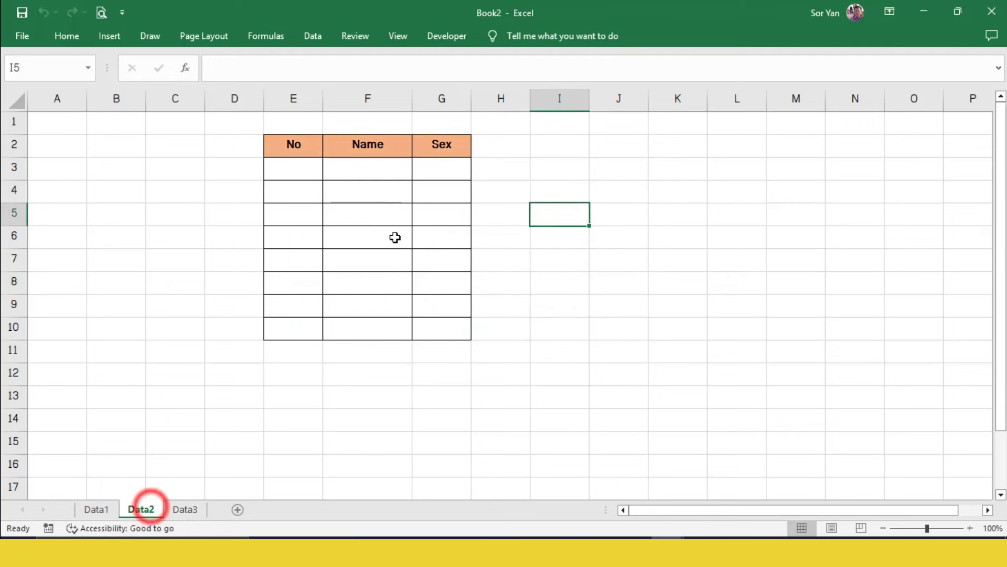
pyautogui.click(104, 508)
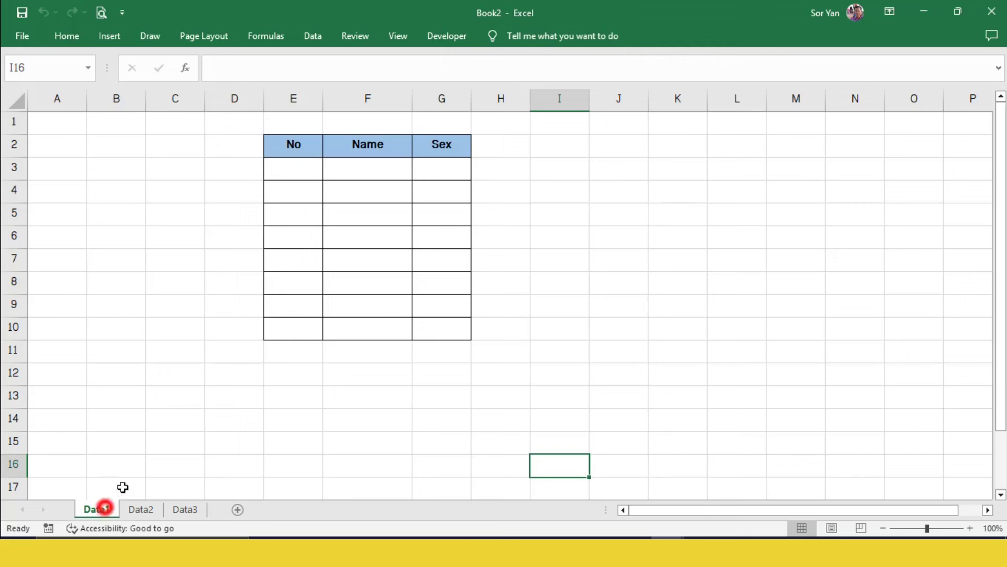
pyautogui.click(188, 509)
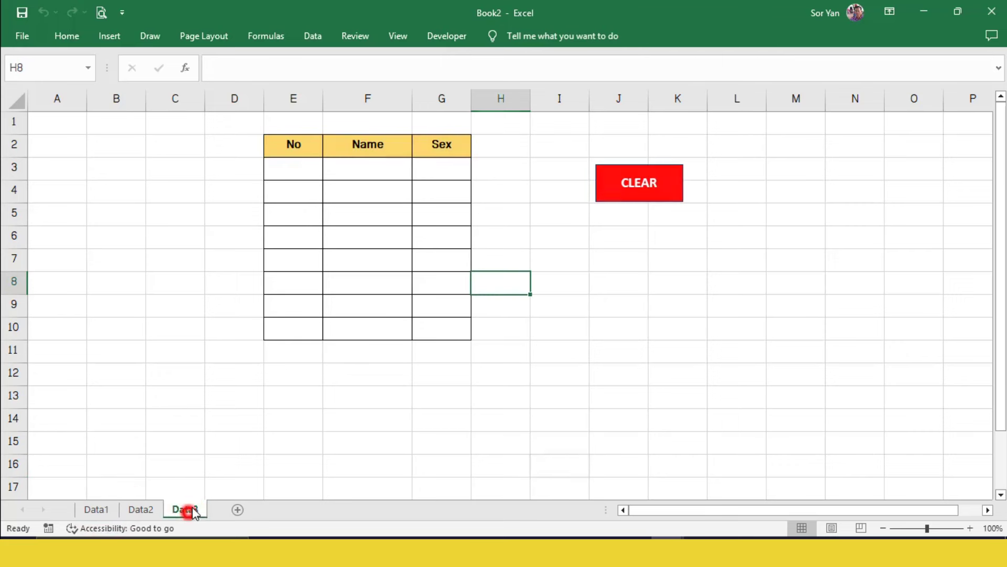
# On Data3, enter 2 in E3 and fill E3:G10 with it, then copy the block.
pyautogui.click(308, 174)
pyautogui.write('q')
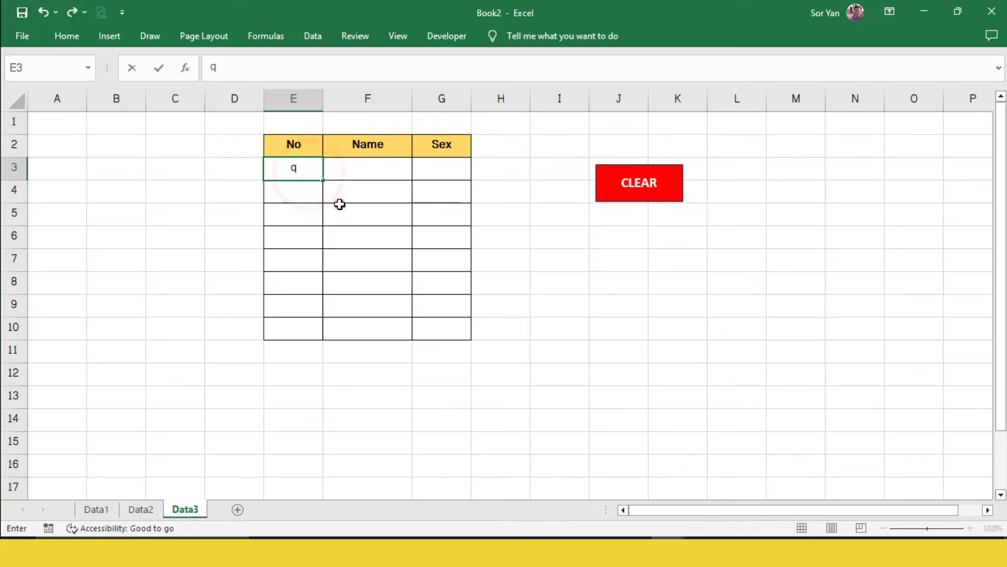
pyautogui.click(340, 206)
pyautogui.click(301, 169)
pyautogui.write('2')
pyautogui.click(326, 212)
pyautogui.click(299, 171)
pyautogui.hotkey('ctrl', 'c')
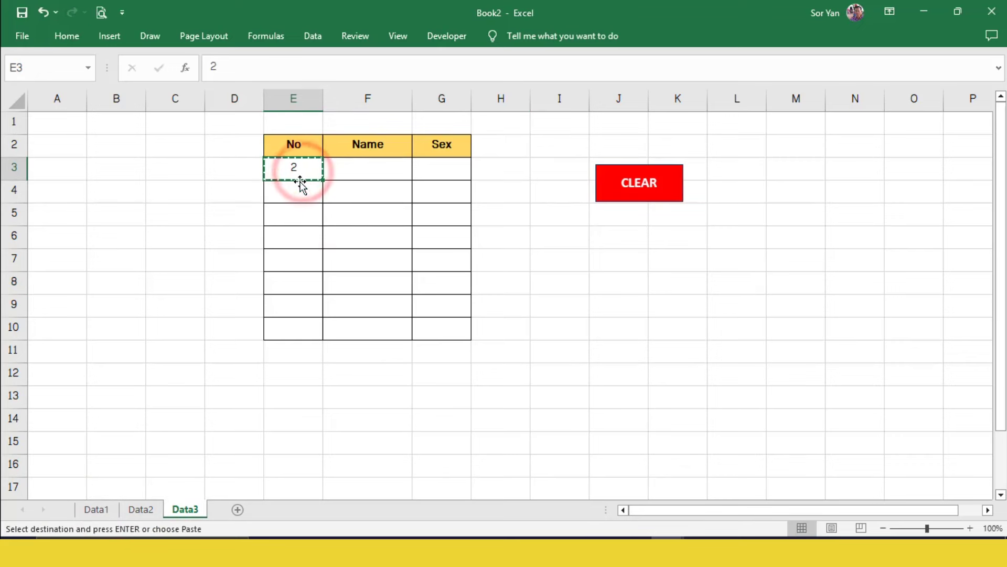
pyautogui.moveTo(307, 167); pyautogui.dragTo(445, 330)
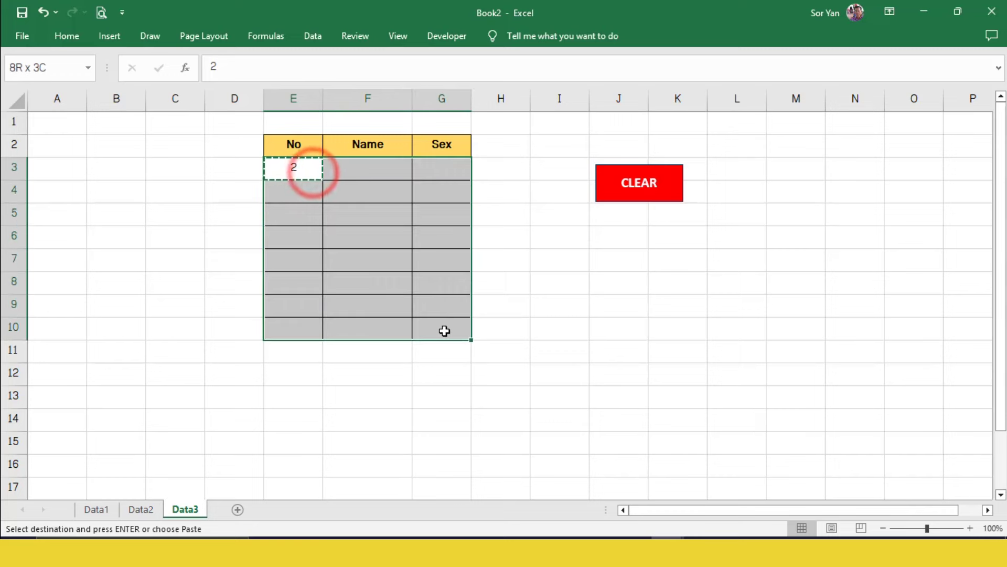
pyautogui.hotkey('ctrl', 'v')
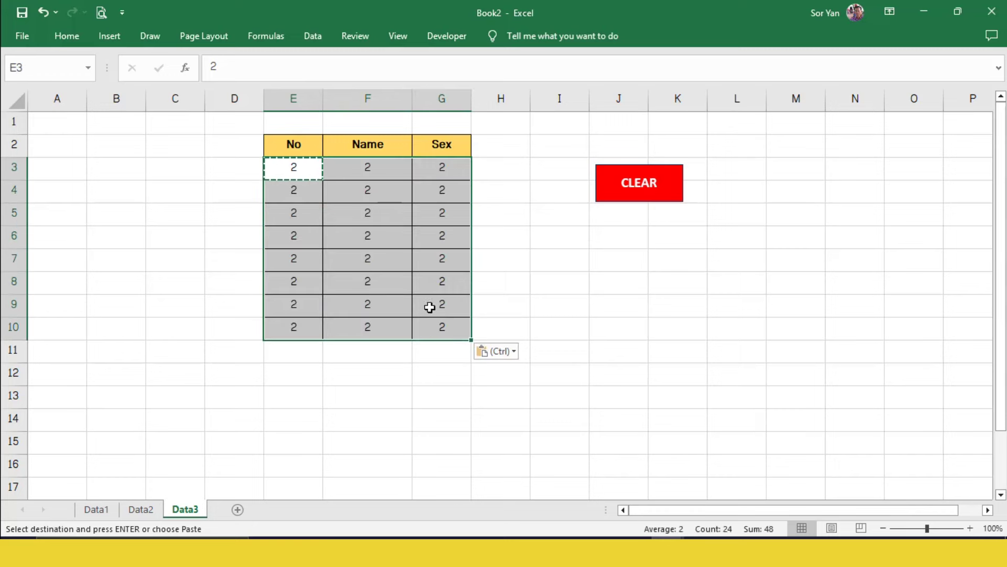
pyautogui.hotkey('ctrl', 'c')
# Paste the block of 2s into E3 on Data2 and Data1, then return to Data3.
pyautogui.click(145, 508)
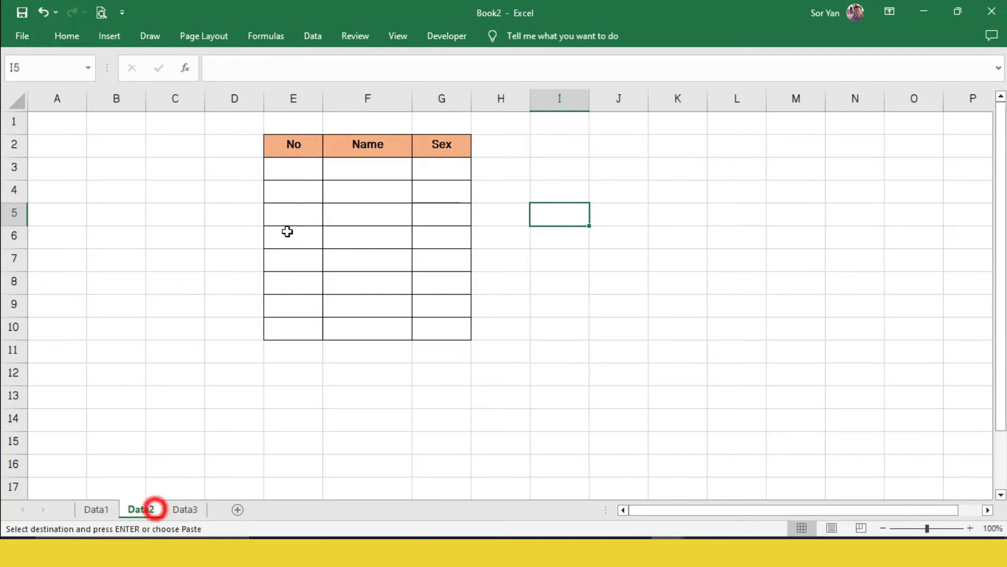
pyautogui.click(295, 173)
pyautogui.hotkey('ctrl', 'v')
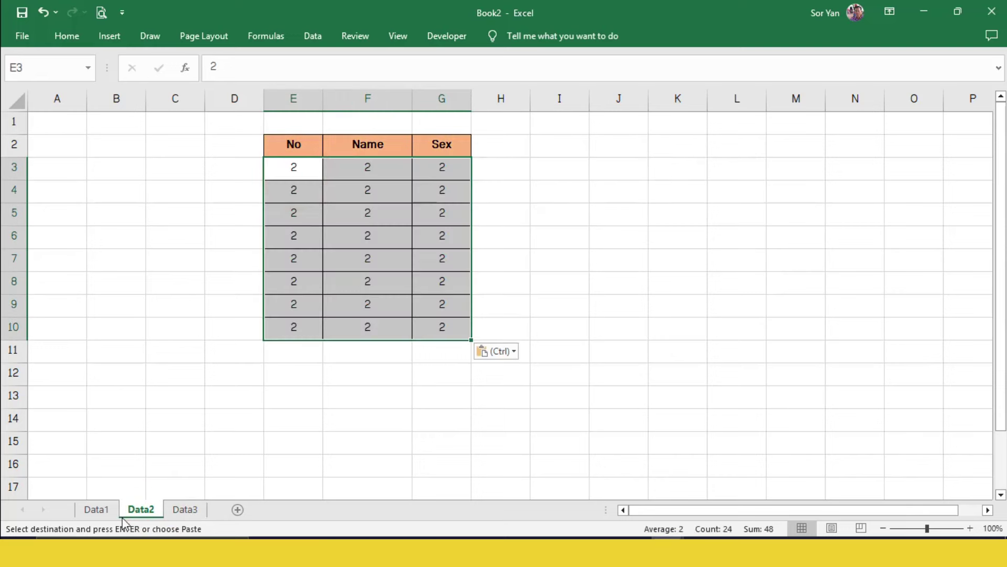
pyautogui.click(98, 509)
pyautogui.click(292, 166)
pyautogui.hotkey('ctrl', 'v')
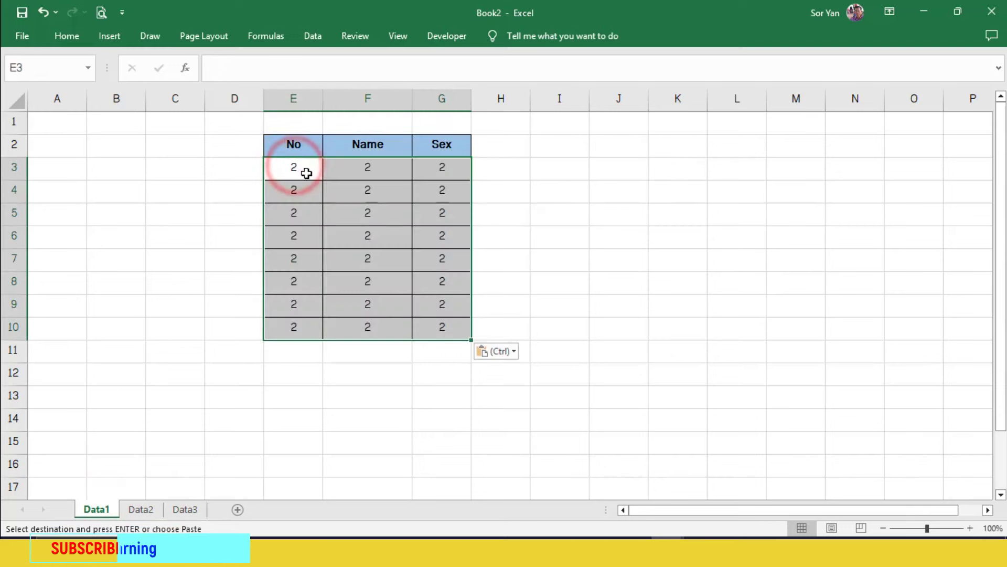
pyautogui.click(379, 309)
pyautogui.click(188, 508)
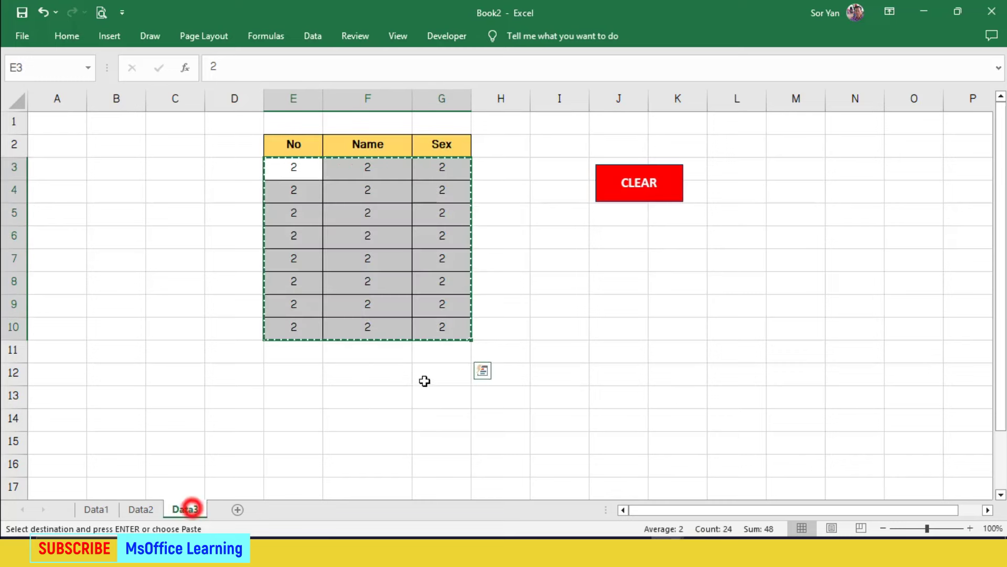
pyautogui.click(578, 308)
# Run CLEAR and answer No, checking that Data2 and Data1 still hold the 2s.
pyautogui.click(632, 197)
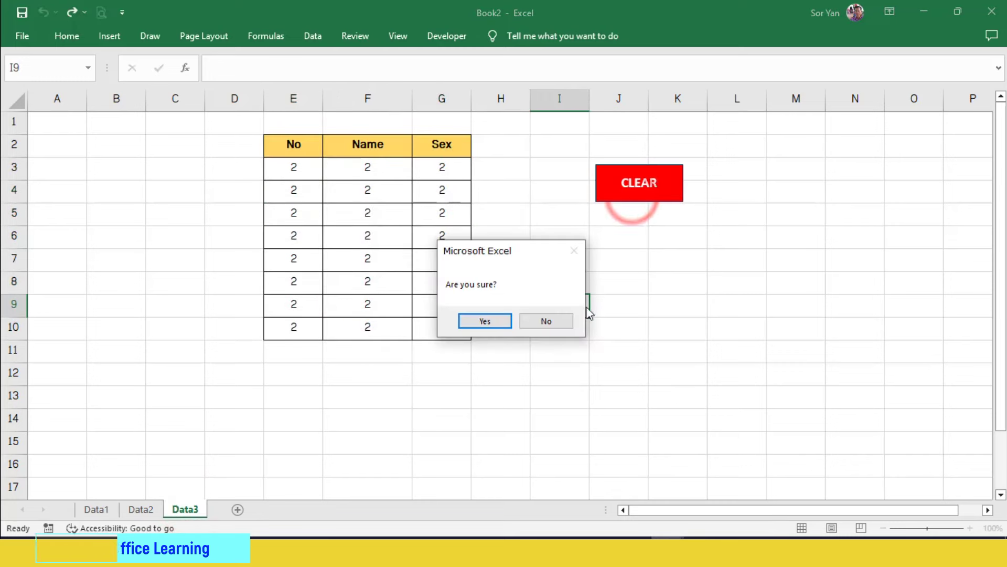
pyautogui.click(547, 321)
pyautogui.click(140, 509)
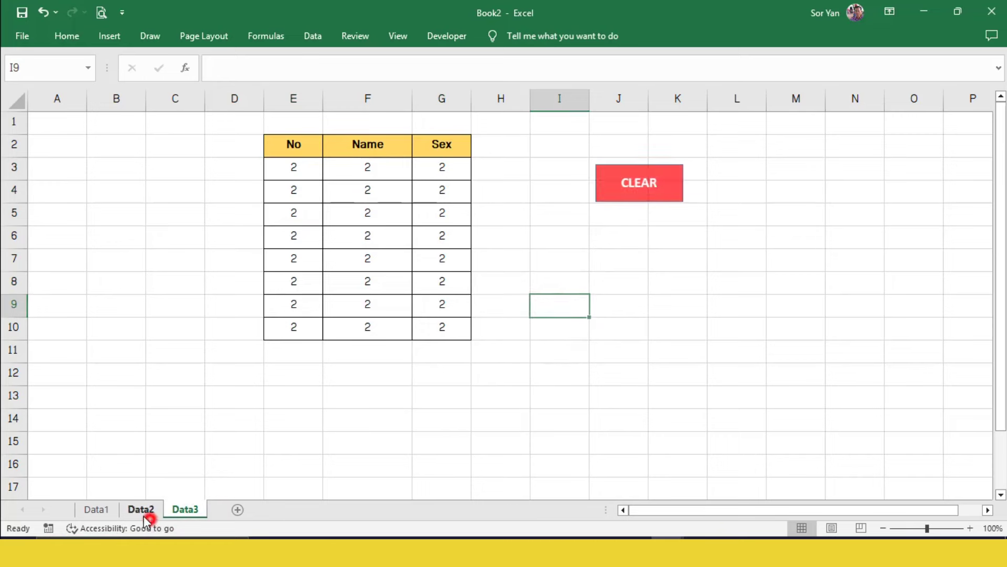
pyautogui.click(96, 509)
pyautogui.click(184, 508)
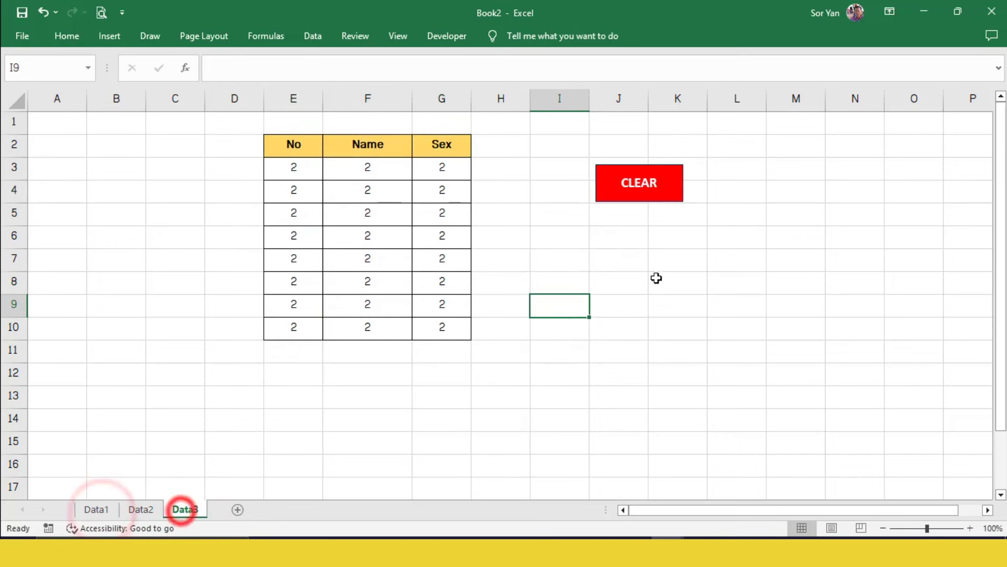
# Run CLEAR and answer Yes, checking that Data2 and Data1 tables are now empty.
pyautogui.click(645, 197)
pyautogui.click(484, 320)
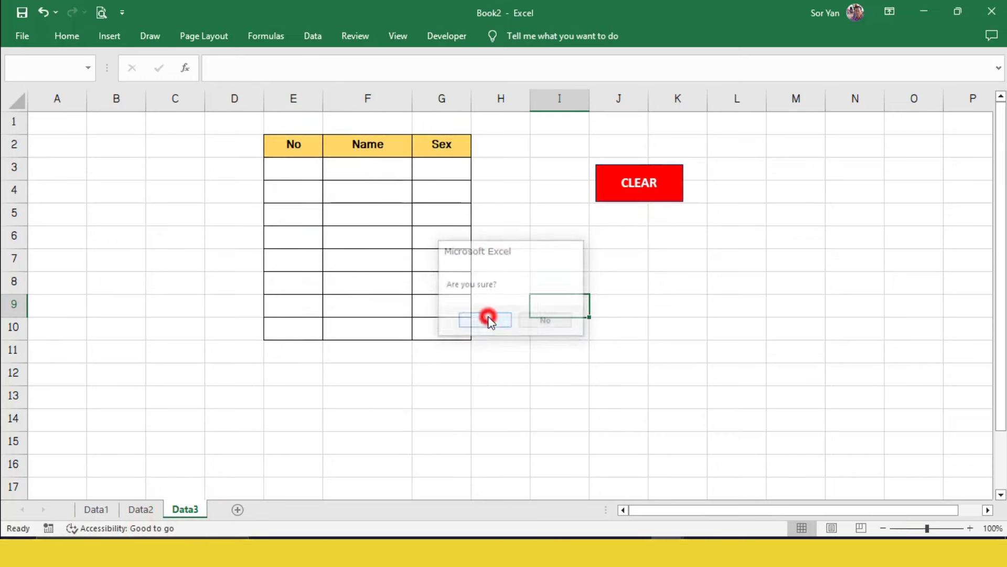
pyautogui.click(138, 510)
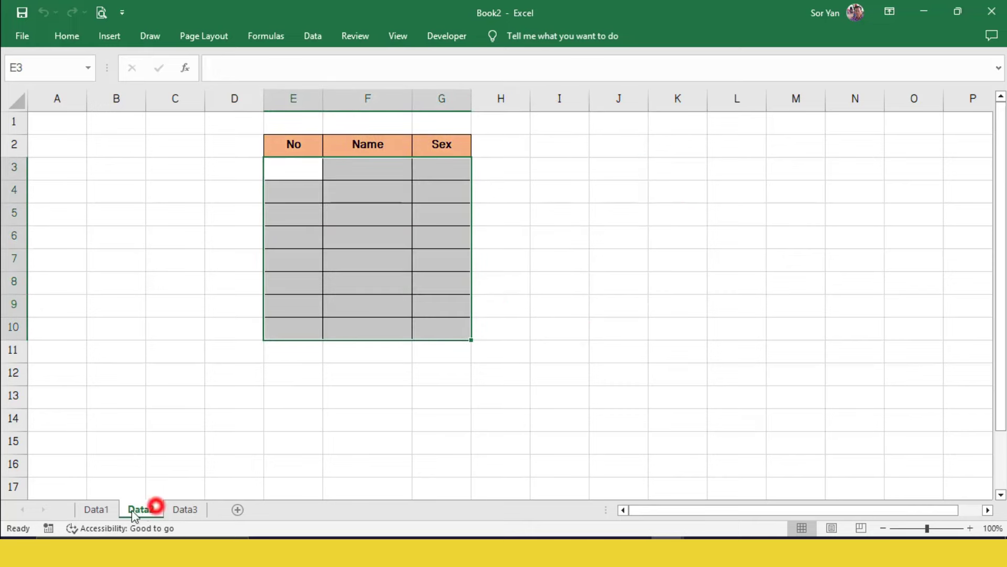
pyautogui.click(97, 509)
pyautogui.moveTo(261, 450); pyautogui.dragTo(308, 452)
pyautogui.click(199, 507)
pyautogui.click(573, 295)
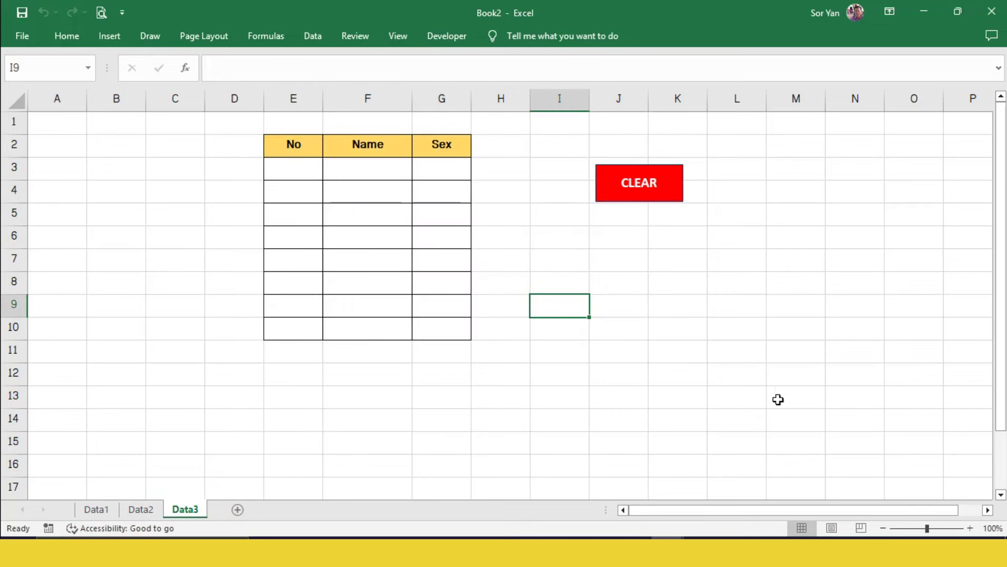